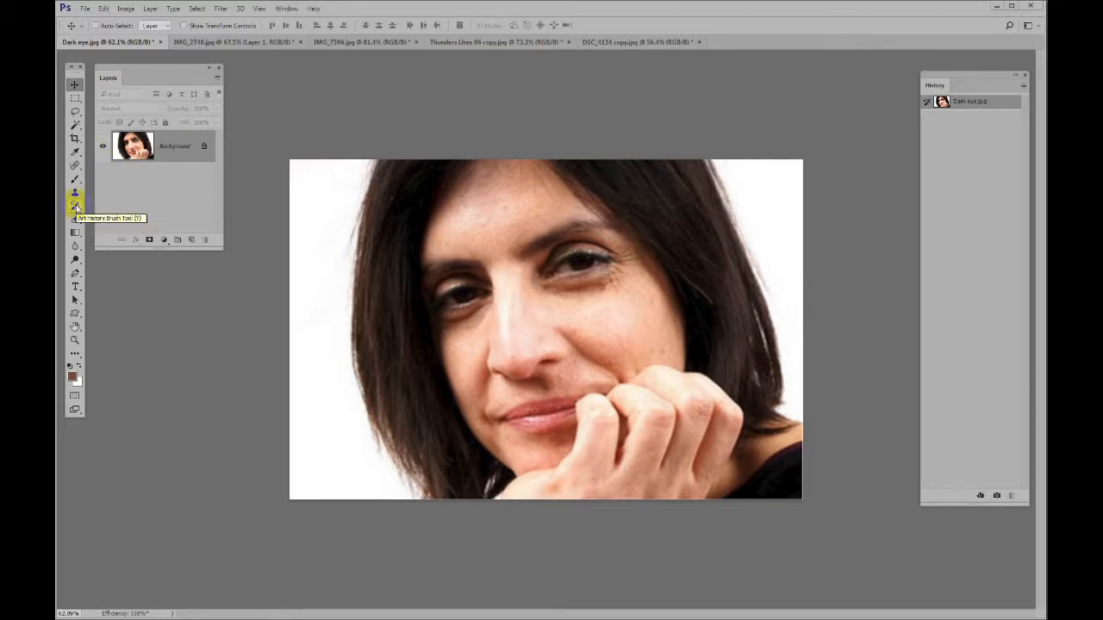
# Switch from the Art History Brush to the History Brush and choose a soft round brush tip
pyautogui.click(77, 208)
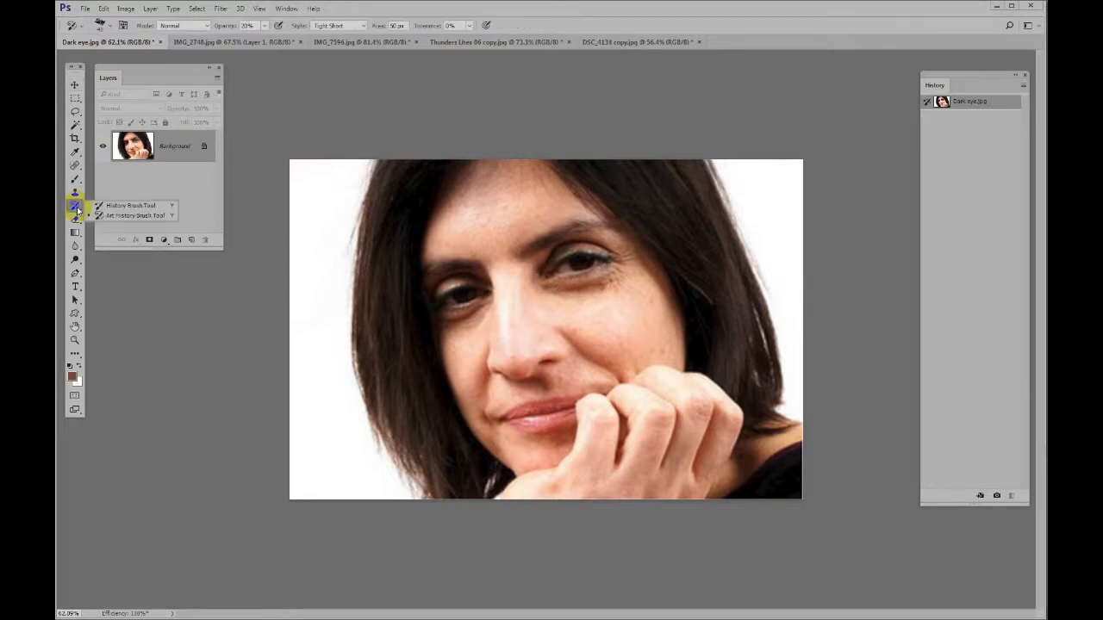
pyautogui.click(148, 206)
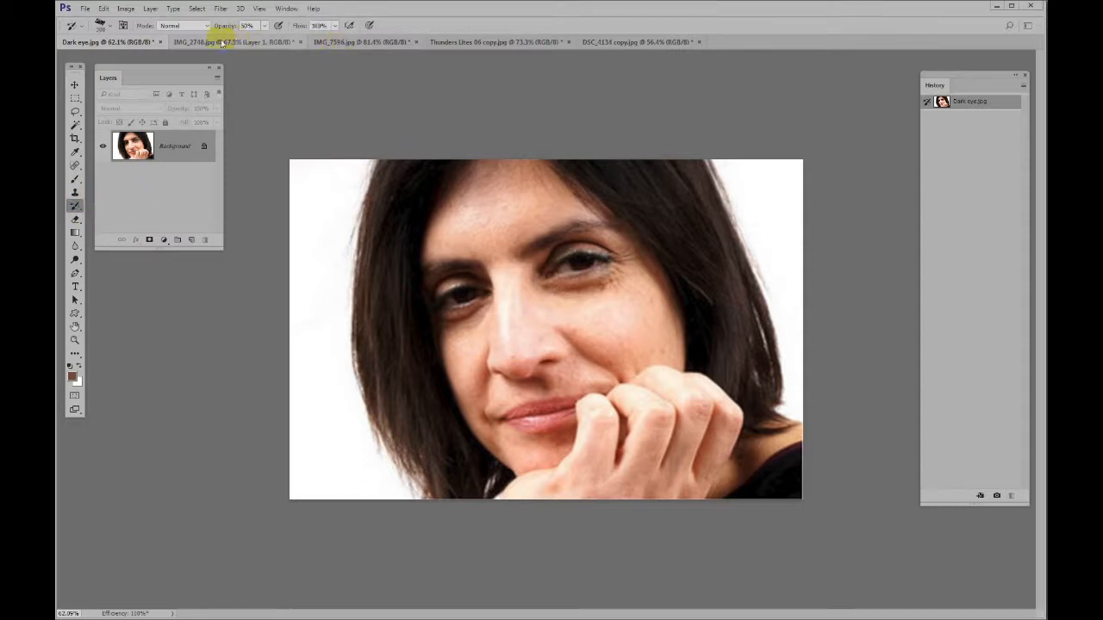
pyautogui.click(109, 29)
pyautogui.doubleClick(351, 136)
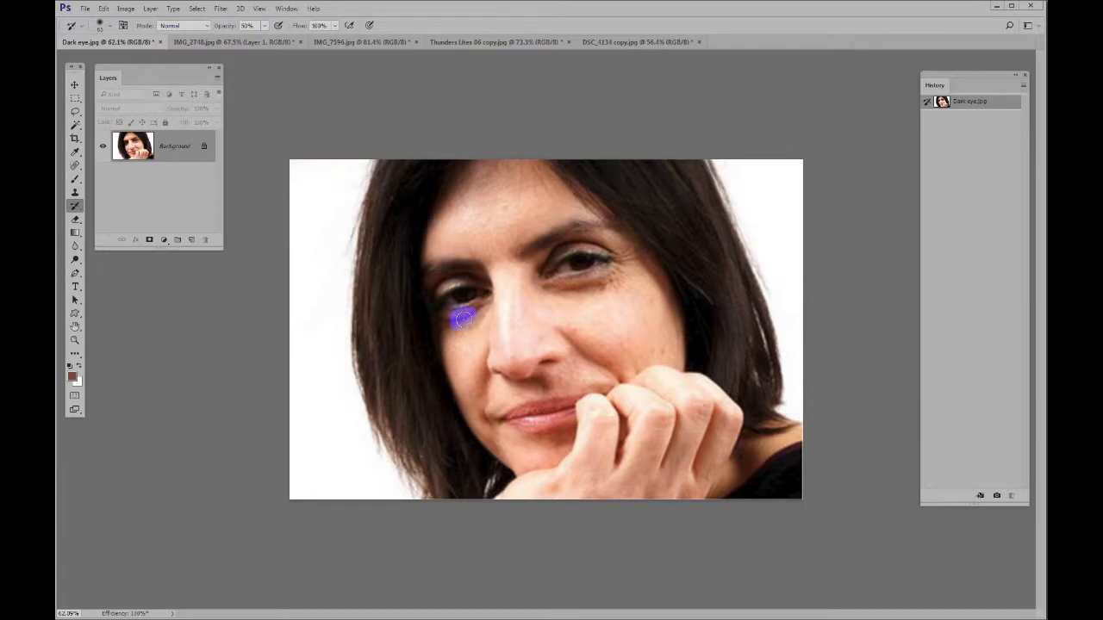
# Paint out the dark circle and wrinkles under the eye on the photo's right using the Healing Brush with clean skin sampled nearby
pyautogui.scroll(3, 478, 301)
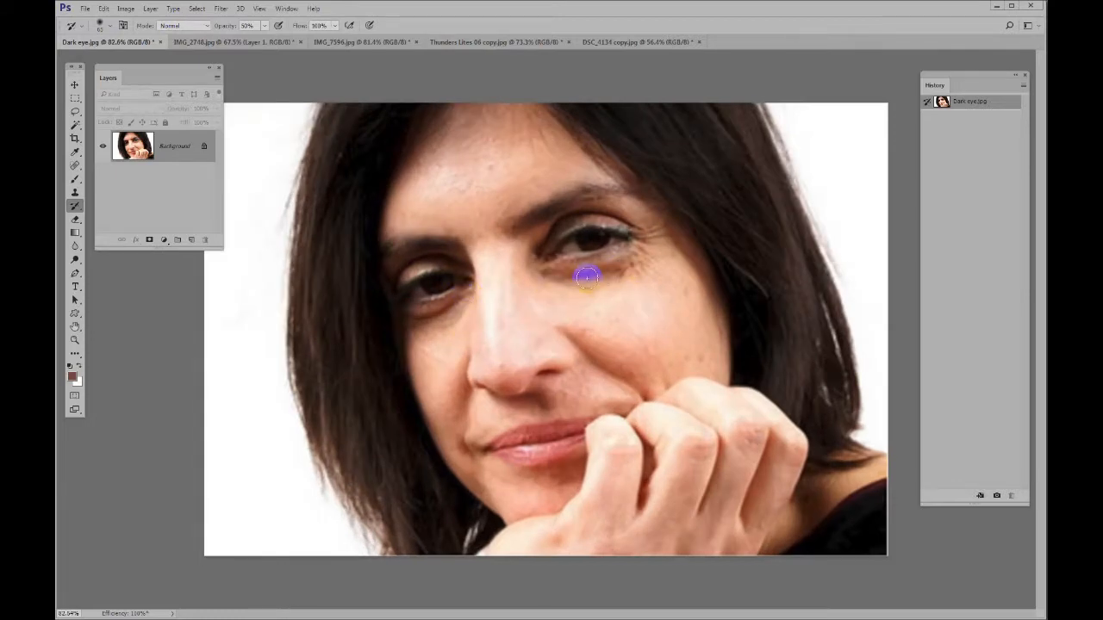
pyautogui.press('j')
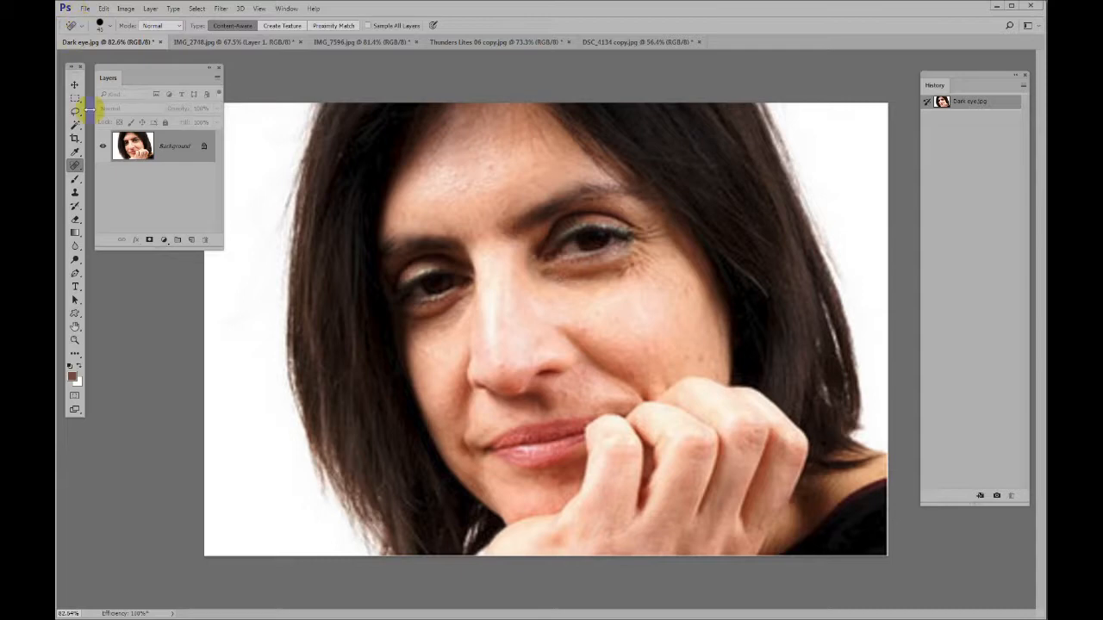
pyautogui.click(85, 172)
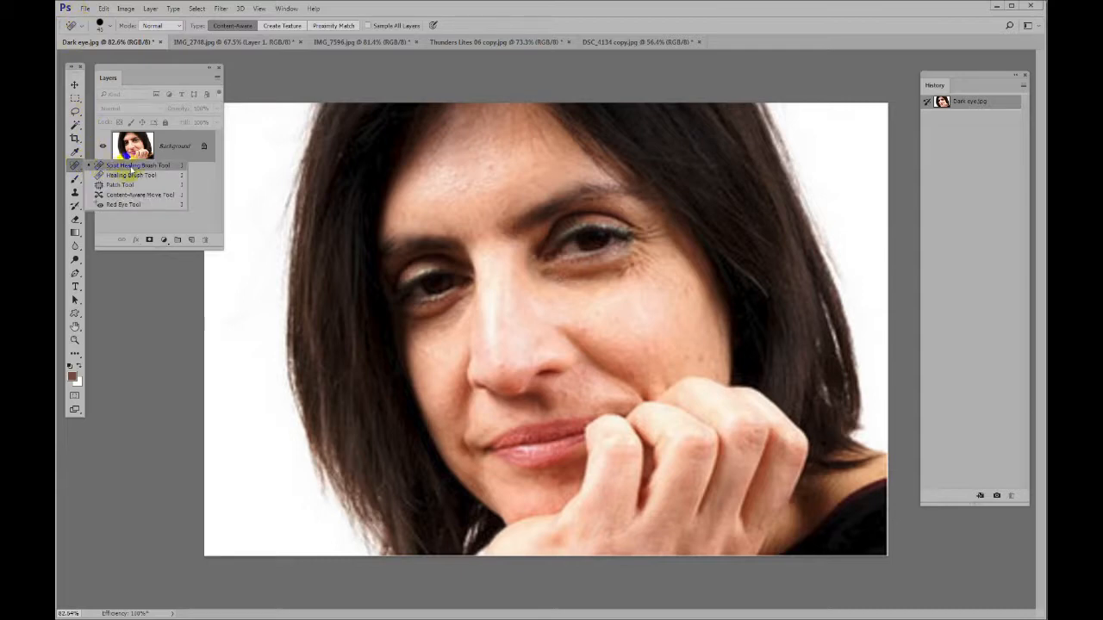
pyautogui.click(129, 175)
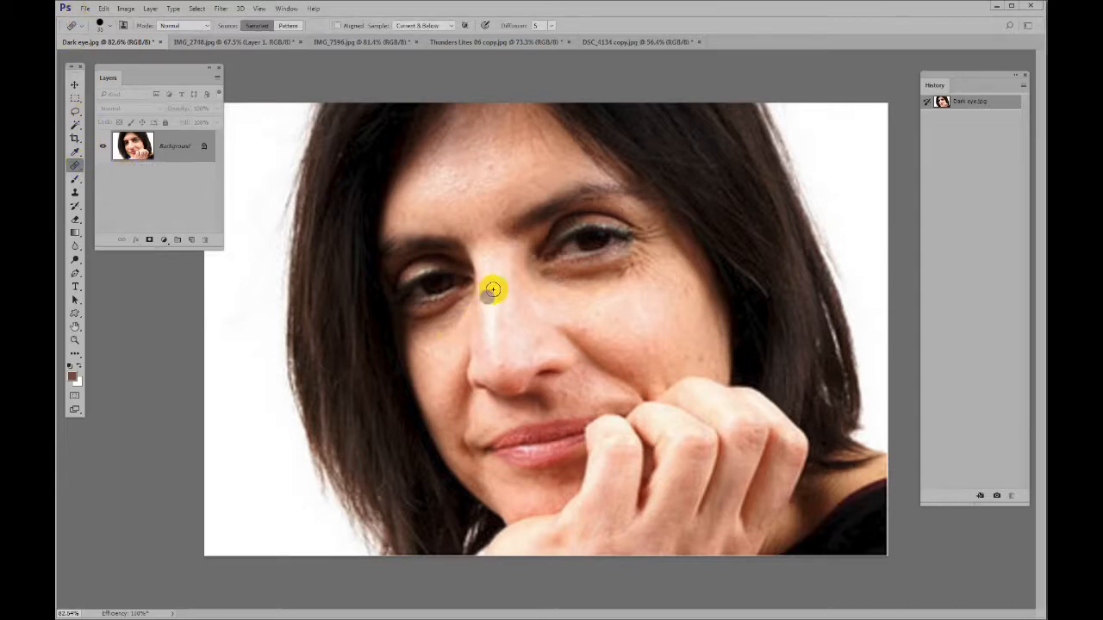
pyautogui.keyDown('alt'); pyautogui.click(562, 295); pyautogui.keyUp('alt')
pyautogui.moveTo(545, 274)
pyautogui.mouseDown()
pyautogui.moveTo(614, 277)
pyautogui.moveTo(599, 278)
pyautogui.moveTo(616, 267)
pyautogui.moveTo(595, 269)
pyautogui.moveTo(634, 256)
pyautogui.moveTo(630, 273)
pyautogui.moveTo(645, 254)
pyautogui.moveTo(603, 293)
pyautogui.mouseUp()
# Sample clean cheek skin and heal the dark bag under the eye on the photo's left
pyautogui.keyDown('alt'); pyautogui.click(456, 342); pyautogui.keyUp('alt')
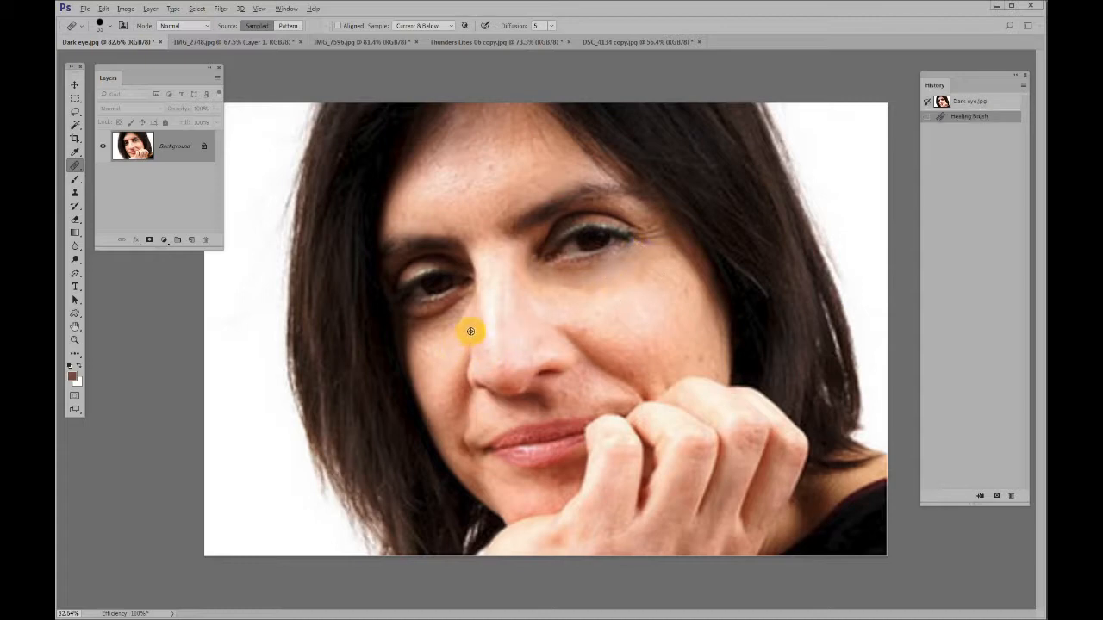
pyautogui.moveTo(464, 302)
pyautogui.mouseDown()
pyautogui.moveTo(410, 320)
pyautogui.moveTo(458, 312)
pyautogui.mouseUp()
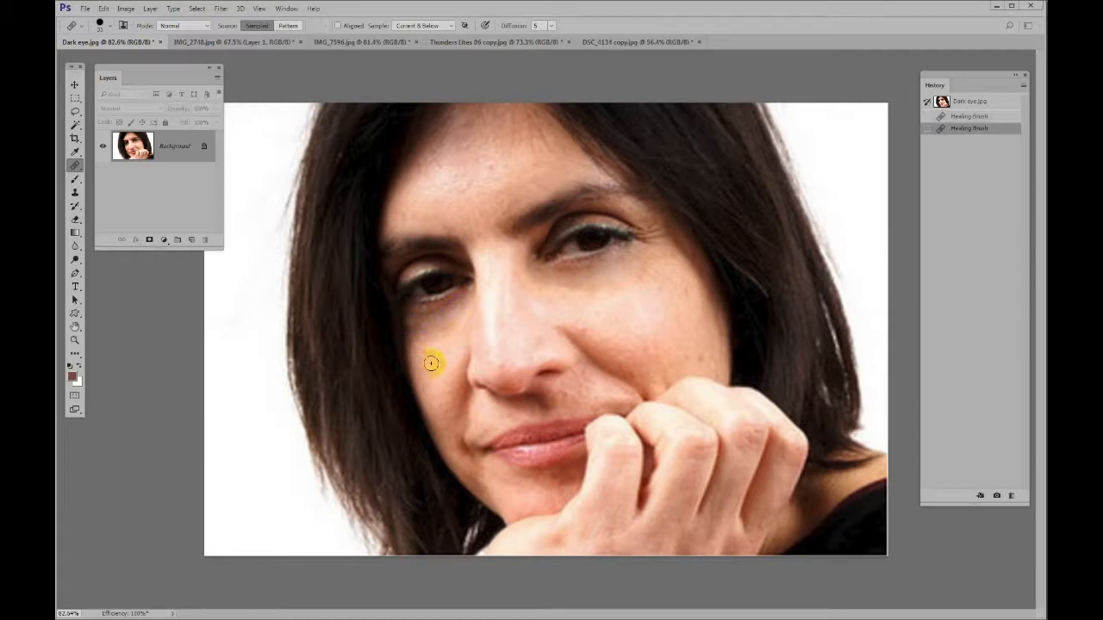
# Partly restore the shadow under the eye on the photo's right with the History Brush at 50% opacity, and compare with the original snapshot
pyautogui.scroll(-3, 502, 341)
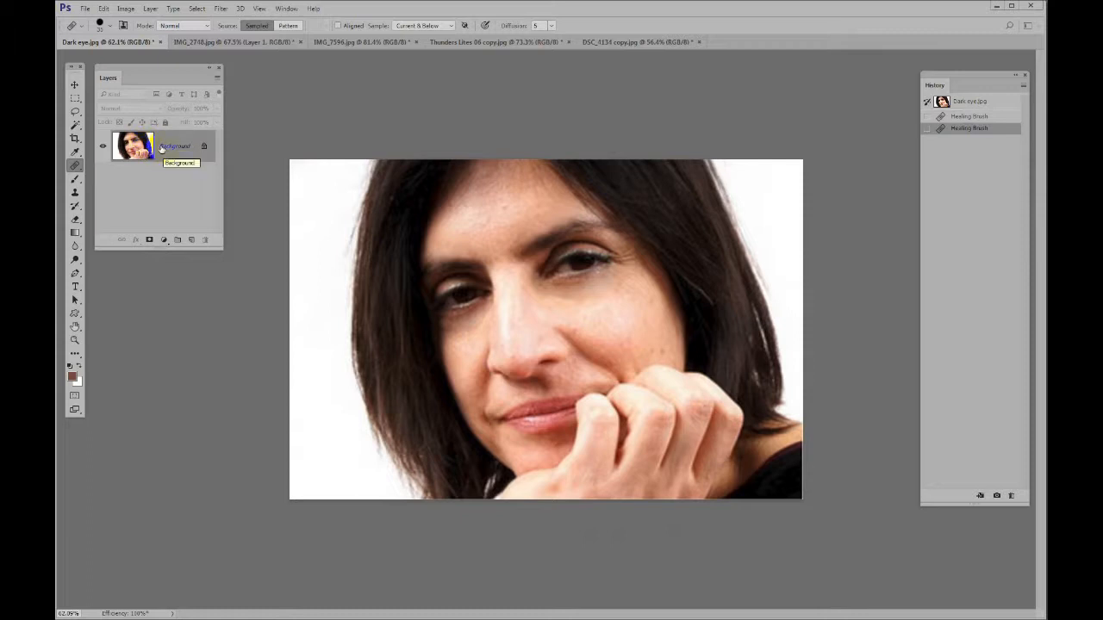
pyautogui.click(76, 205)
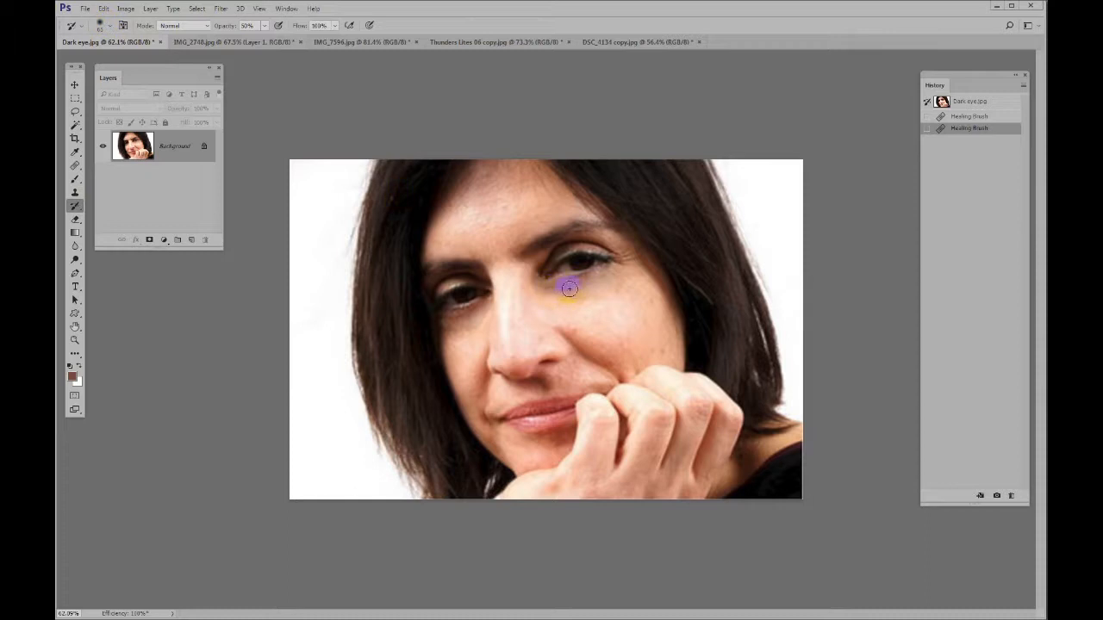
pyautogui.moveTo(616, 270)
pyautogui.mouseDown()
pyautogui.moveTo(597, 288)
pyautogui.moveTo(550, 287)
pyautogui.moveTo(609, 261)
pyautogui.mouseUp()
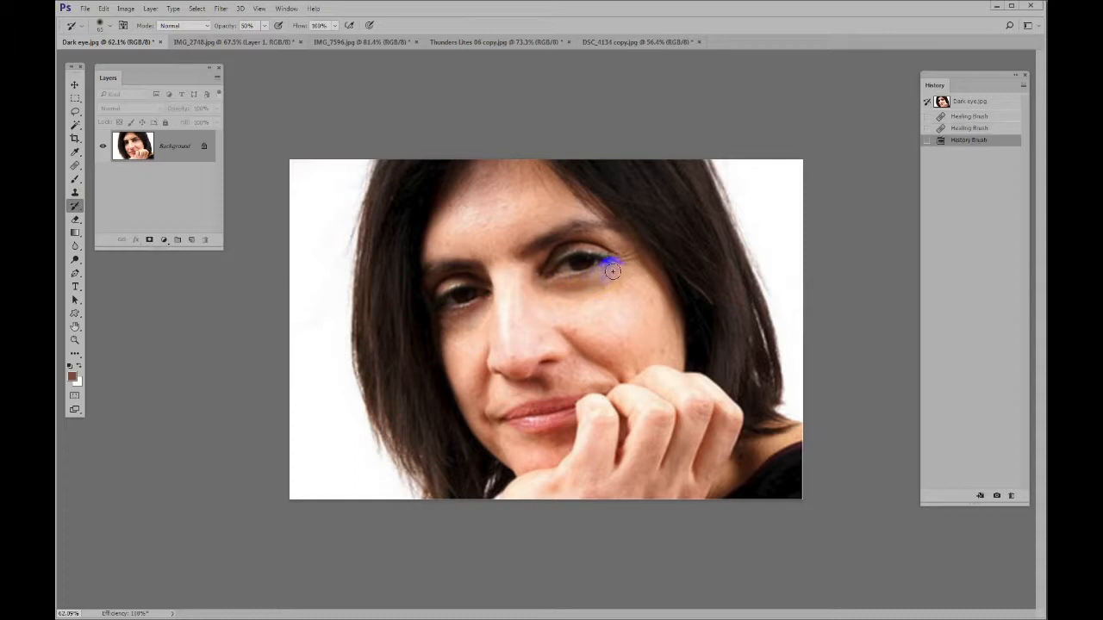
pyautogui.click(927, 116)
pyautogui.click(927, 127)
pyautogui.click(928, 140)
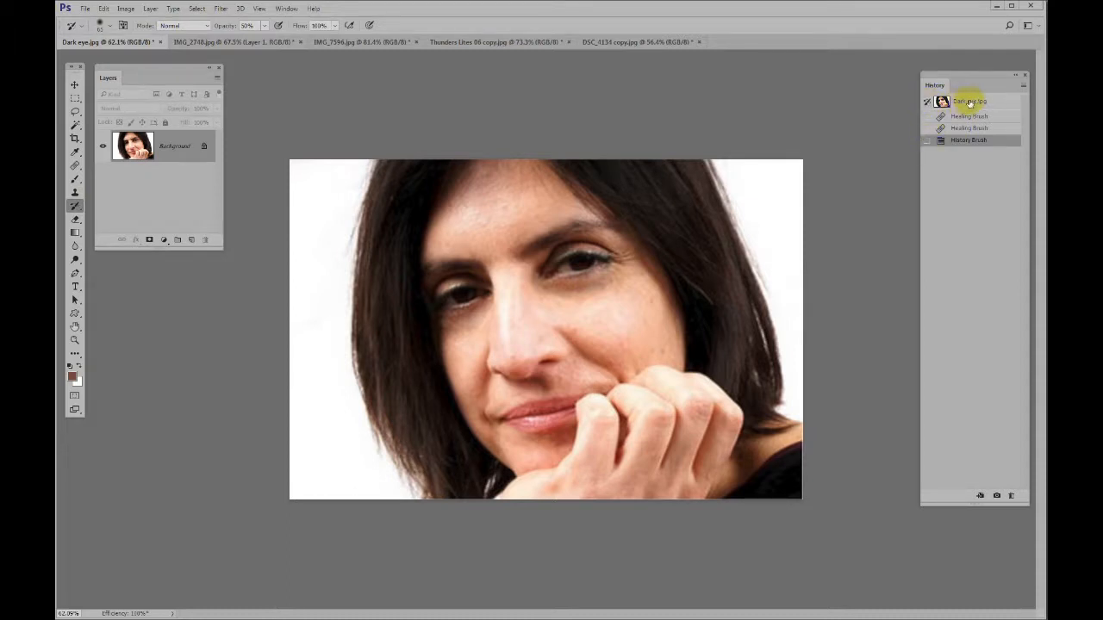
pyautogui.click(967, 103)
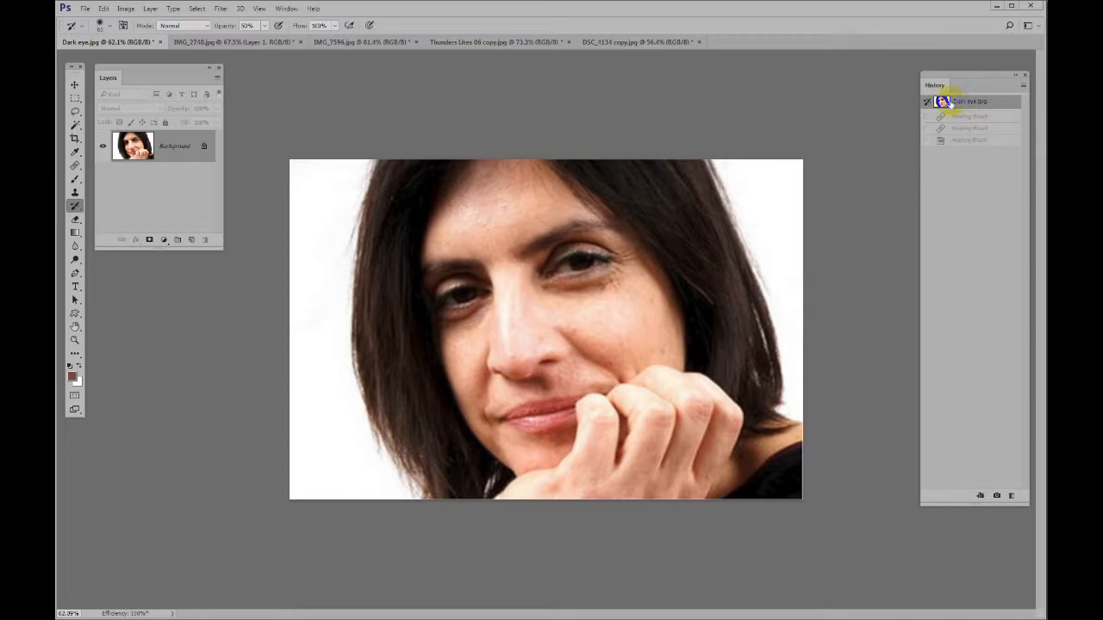
pyautogui.click(957, 143)
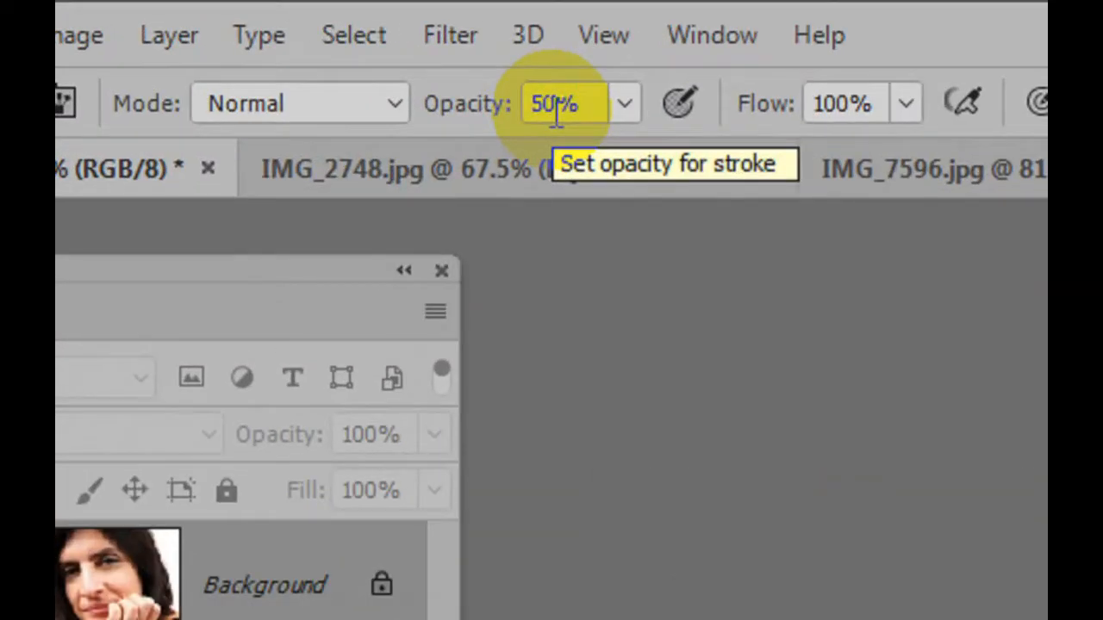
# Paint under the eye on the photo's left with the History Brush at 30% opacity, and compare the result with the original snapshot
pyautogui.press('3')
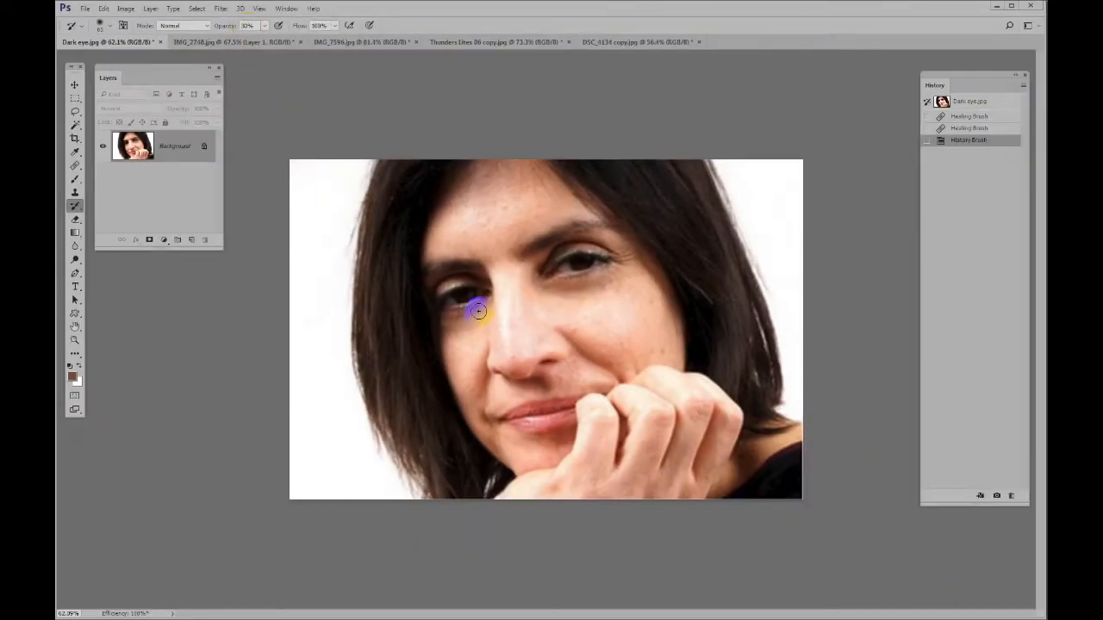
pyautogui.moveTo(481, 312)
pyautogui.mouseDown()
pyautogui.moveTo(443, 315)
pyautogui.moveTo(478, 307)
pyautogui.moveTo(461, 308)
pyautogui.moveTo(470, 316)
pyautogui.moveTo(434, 366)
pyautogui.mouseUp()
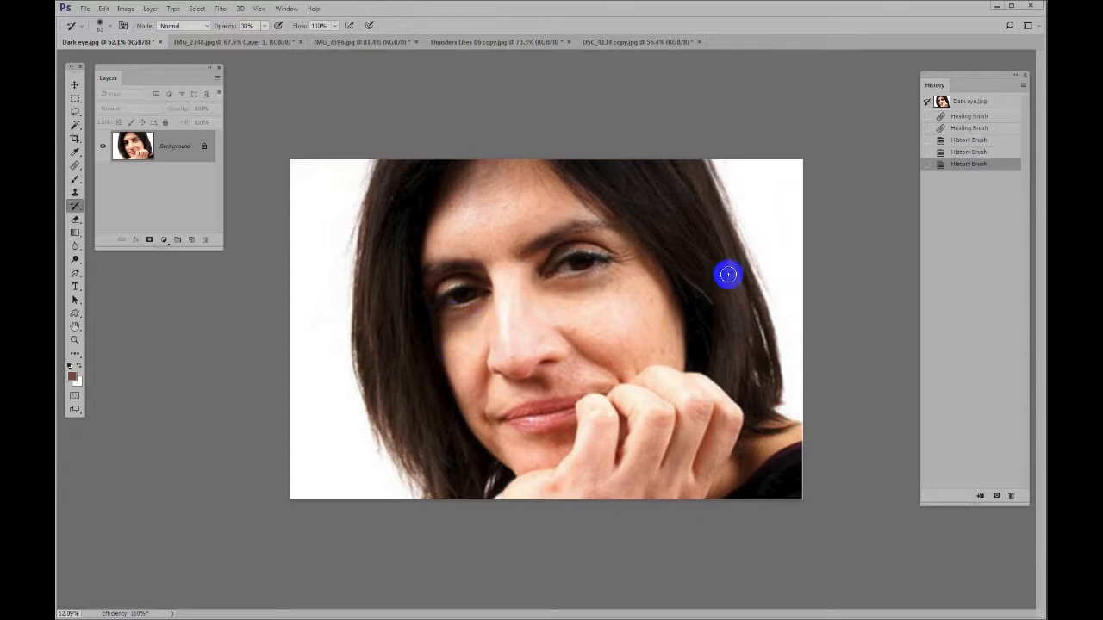
pyautogui.click(967, 103)
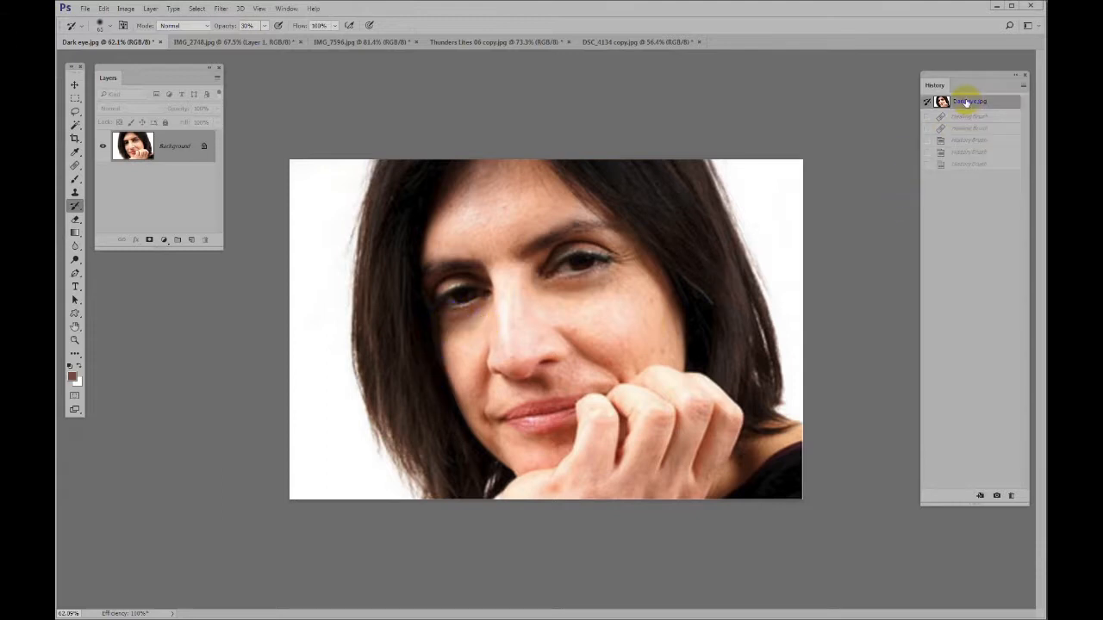
pyautogui.hotkey('ctrl', 'z')
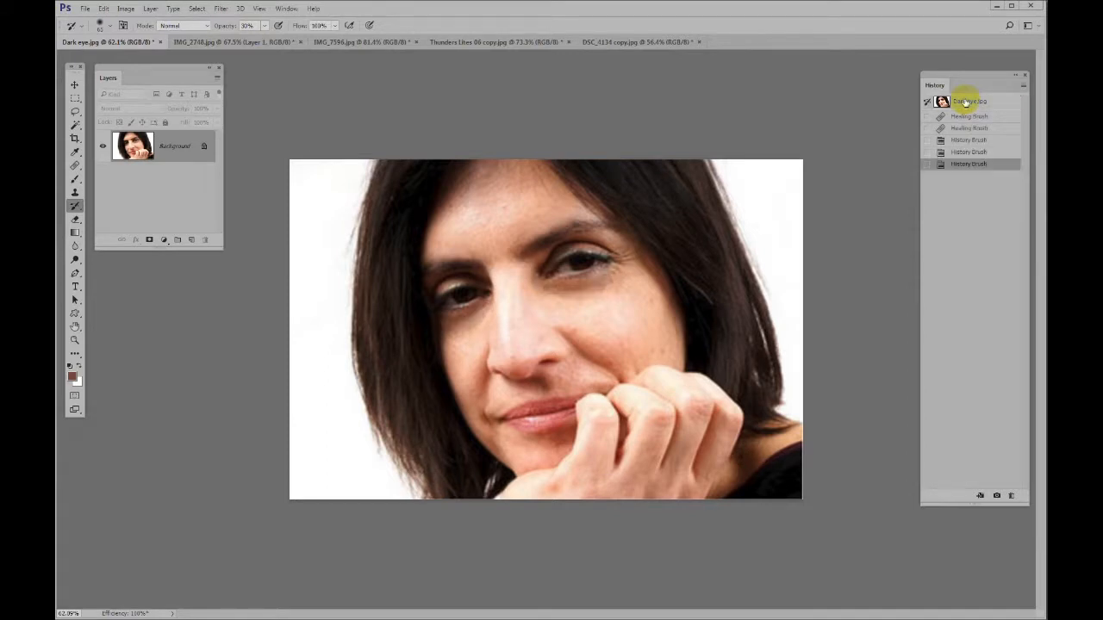
pyautogui.click(967, 101)
pyautogui.hotkey('ctrl', 'z')
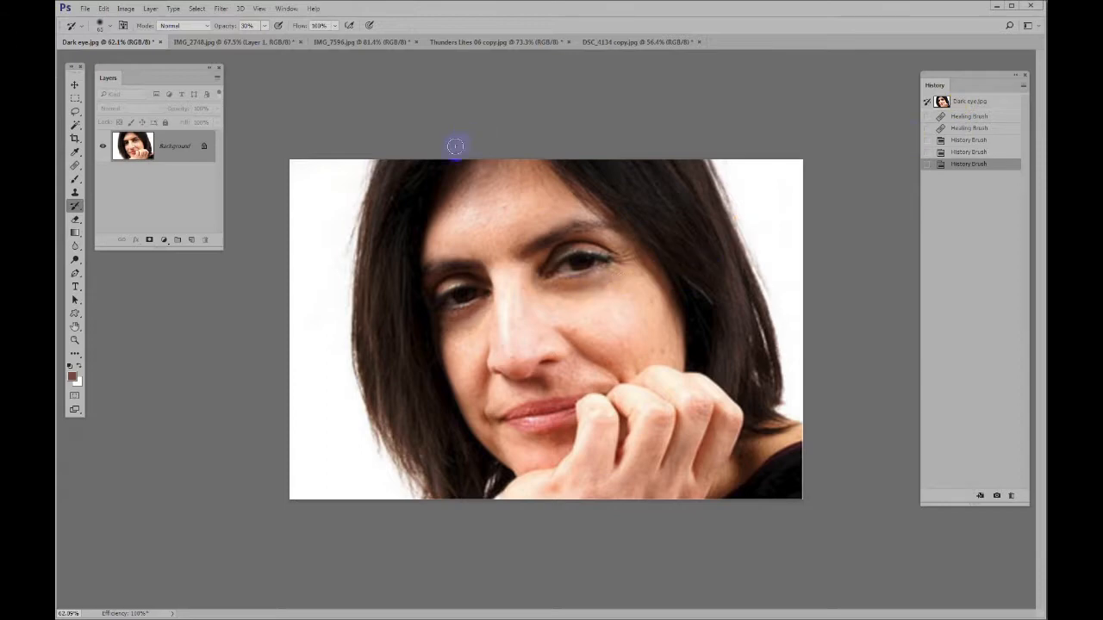
# Set up the Clone Stamp for the pipe fitting on the wall in IMG_2748.jpg, showing the Clone Source settings and closing the Layers panel
pyautogui.hotkey('ctrl', 'Tab')
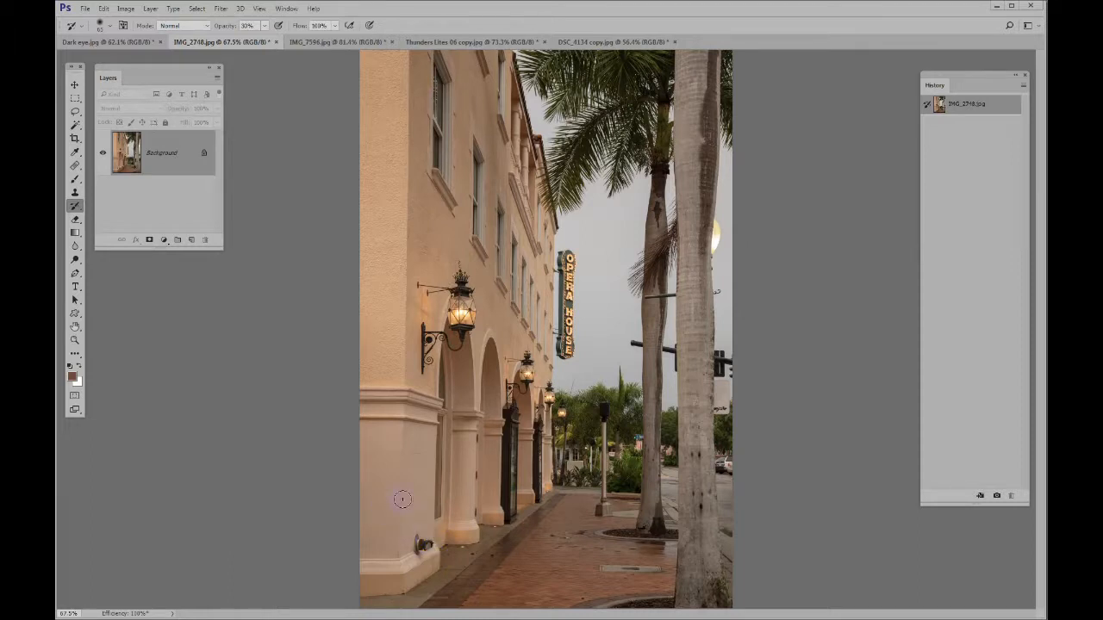
pyautogui.press('z')
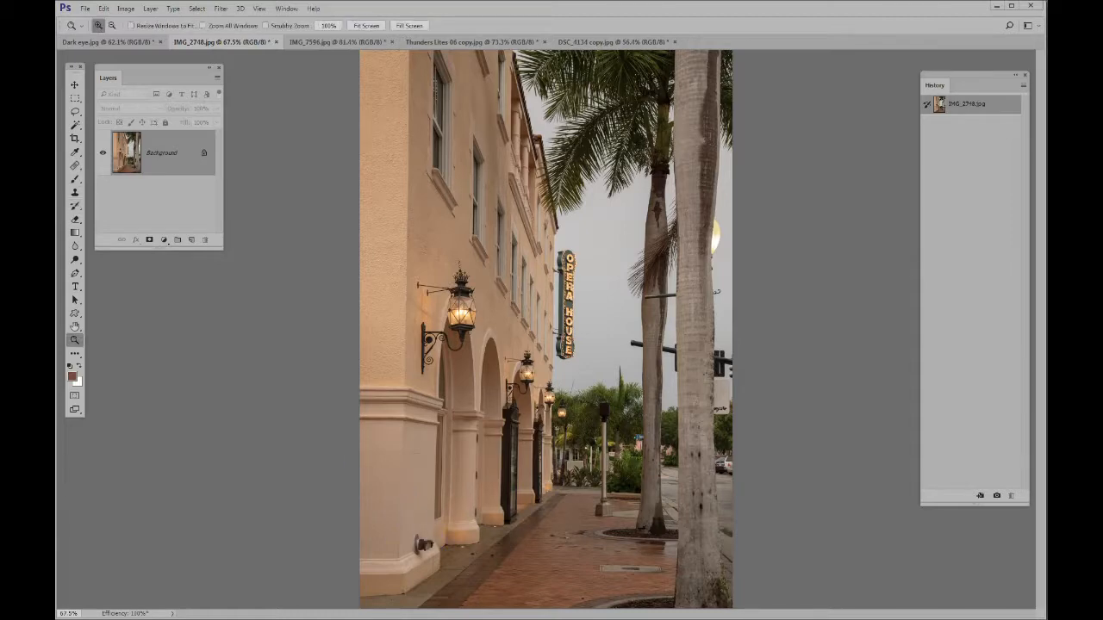
pyautogui.moveTo(382, 492); pyautogui.dragTo(473, 587)
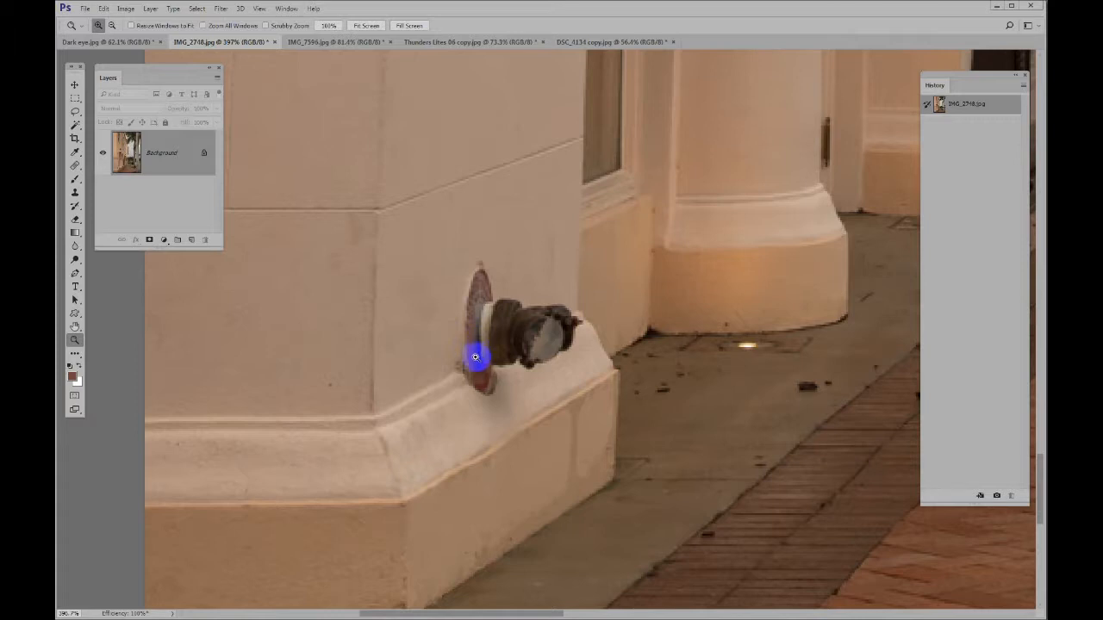
pyautogui.press('s')
pyautogui.keyDown('alt'); pyautogui.click(468, 316); pyautogui.keyUp('alt')
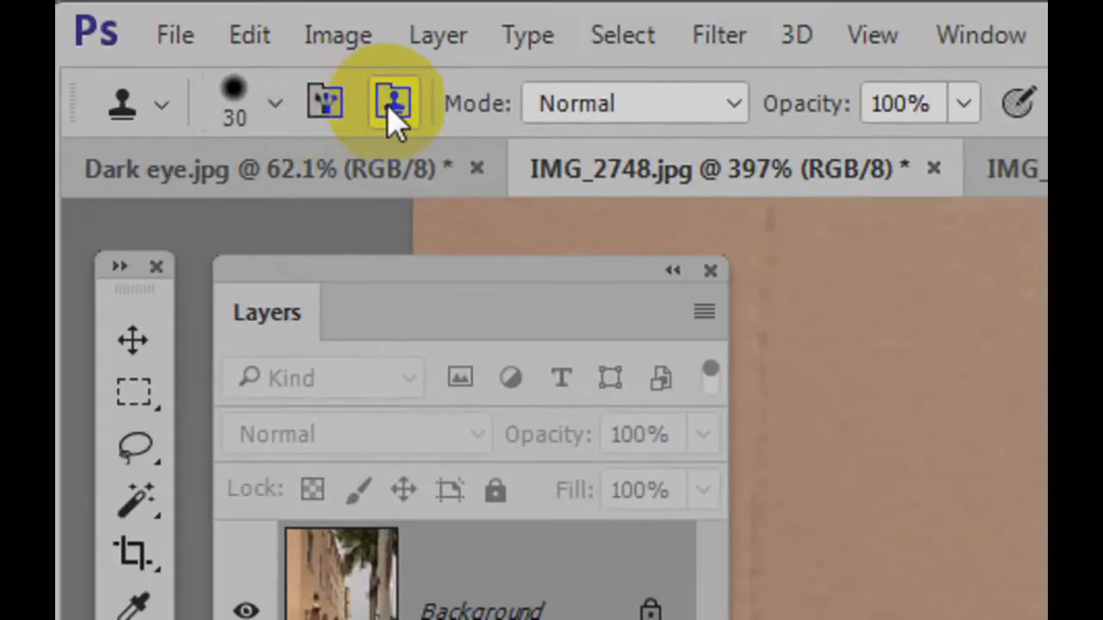
pyautogui.click(393, 114)
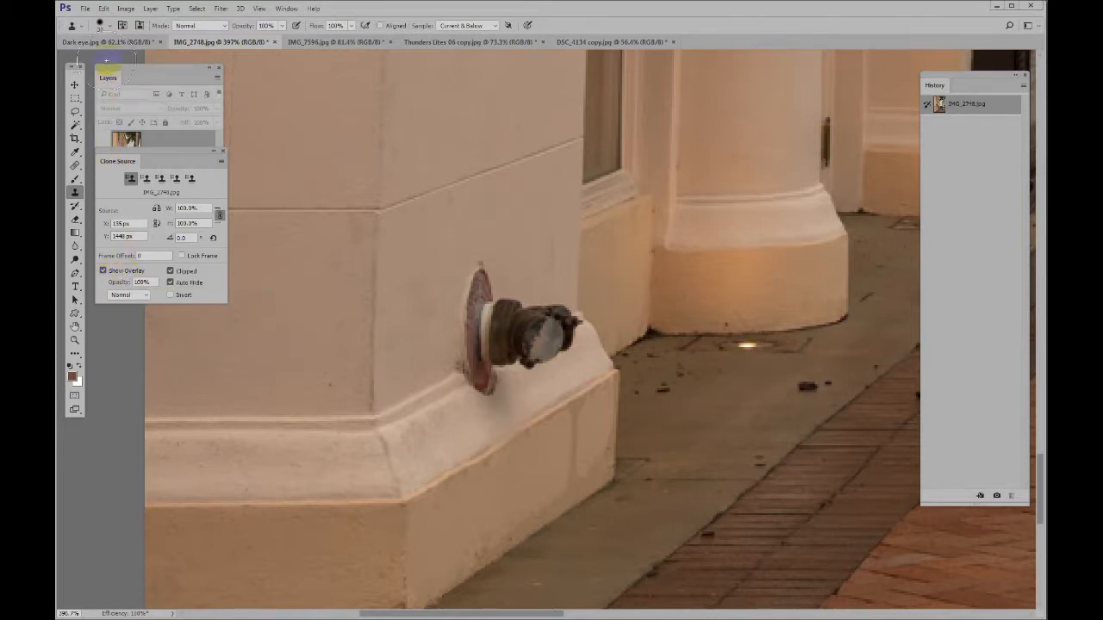
pyautogui.click(222, 67)
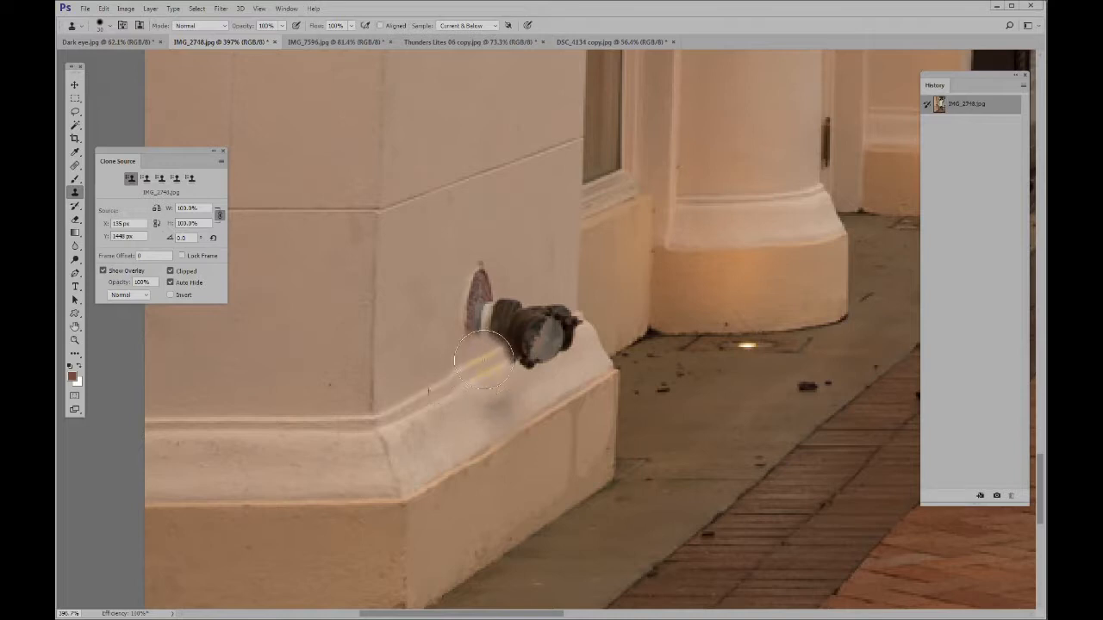
# Clone clean wall and moulding over the pipe fitting at the building's corner, following the moulding lines past the edge
pyautogui.moveTo(488, 369)
pyautogui.mouseDown()
pyautogui.moveTo(476, 325)
pyautogui.moveTo(523, 363)
pyautogui.moveTo(474, 282)
pyautogui.moveTo(528, 355)
pyautogui.mouseUp()
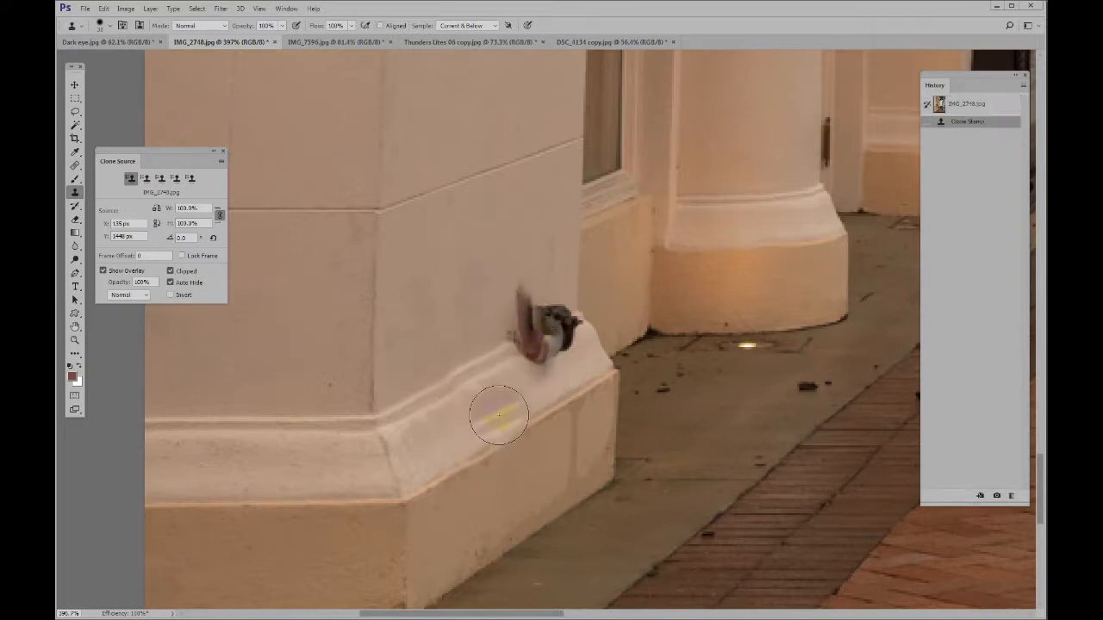
pyautogui.moveTo(523, 348)
pyautogui.mouseDown()
pyautogui.moveTo(525, 316)
pyautogui.moveTo(532, 342)
pyautogui.moveTo(548, 325)
pyautogui.moveTo(522, 301)
pyautogui.moveTo(546, 327)
pyautogui.moveTo(593, 308)
pyautogui.mouseUp()
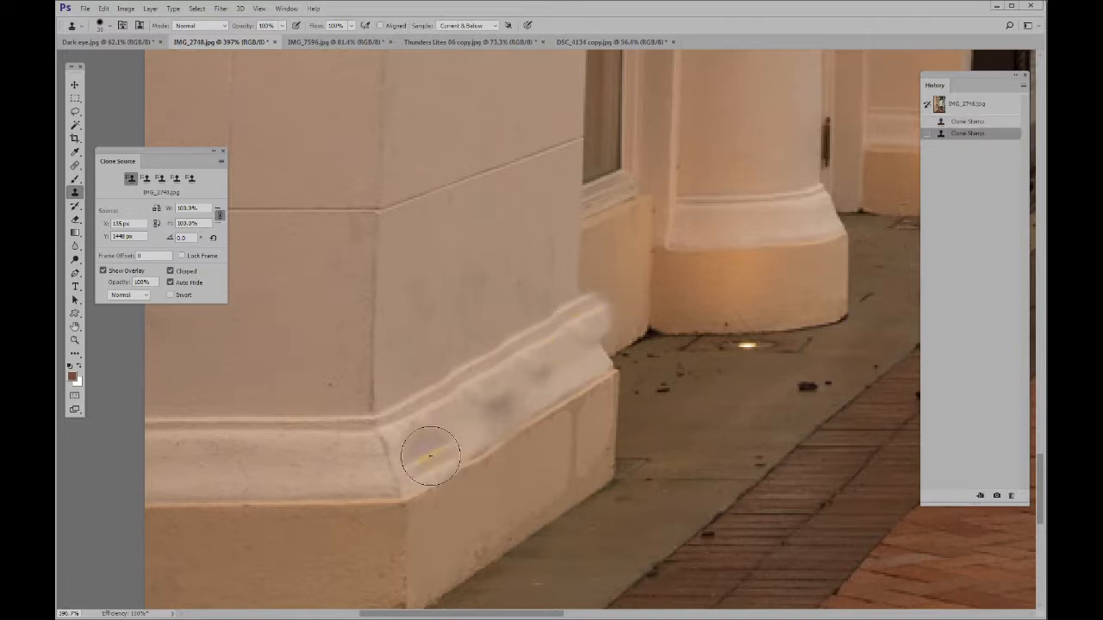
pyautogui.moveTo(426, 451)
pyautogui.mouseDown()
pyautogui.moveTo(482, 409)
pyautogui.moveTo(556, 392)
pyautogui.moveTo(578, 346)
pyautogui.moveTo(609, 319)
pyautogui.mouseUp()
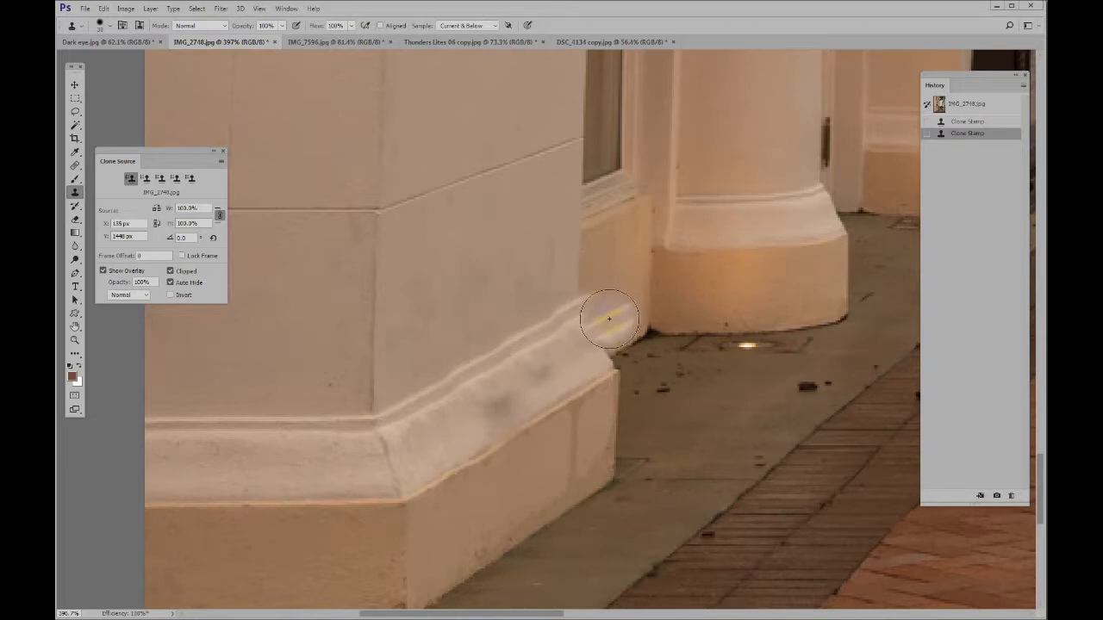
# Close the Clone Source settings and paint away the cloned overspill beyond the wall corner with a smaller History Brush at 98% opacity
pyautogui.press('y')
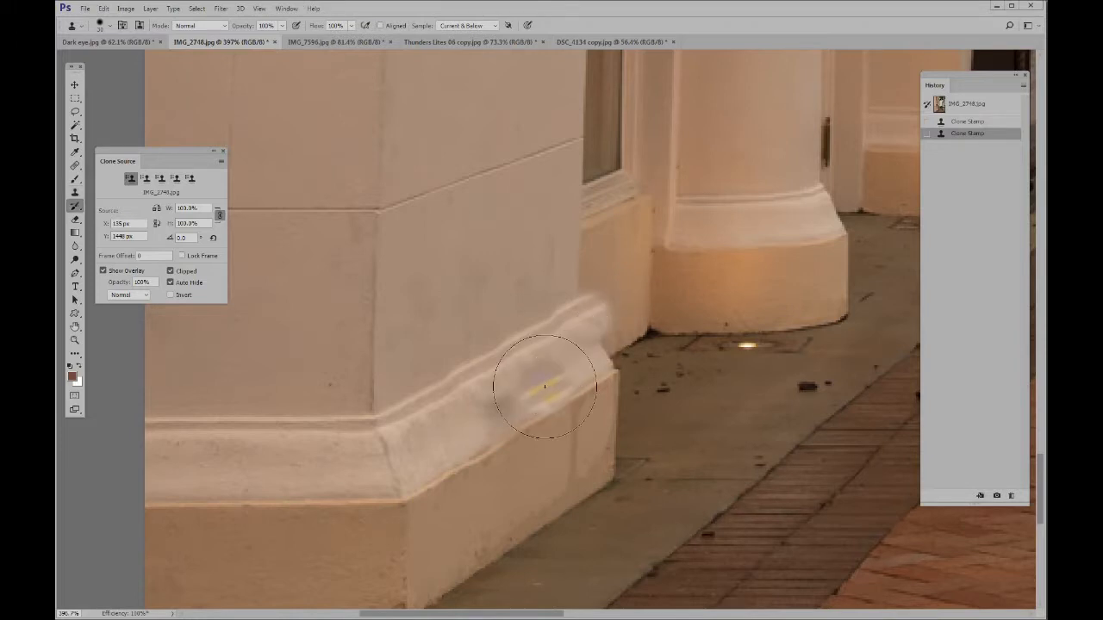
pyautogui.click(223, 153)
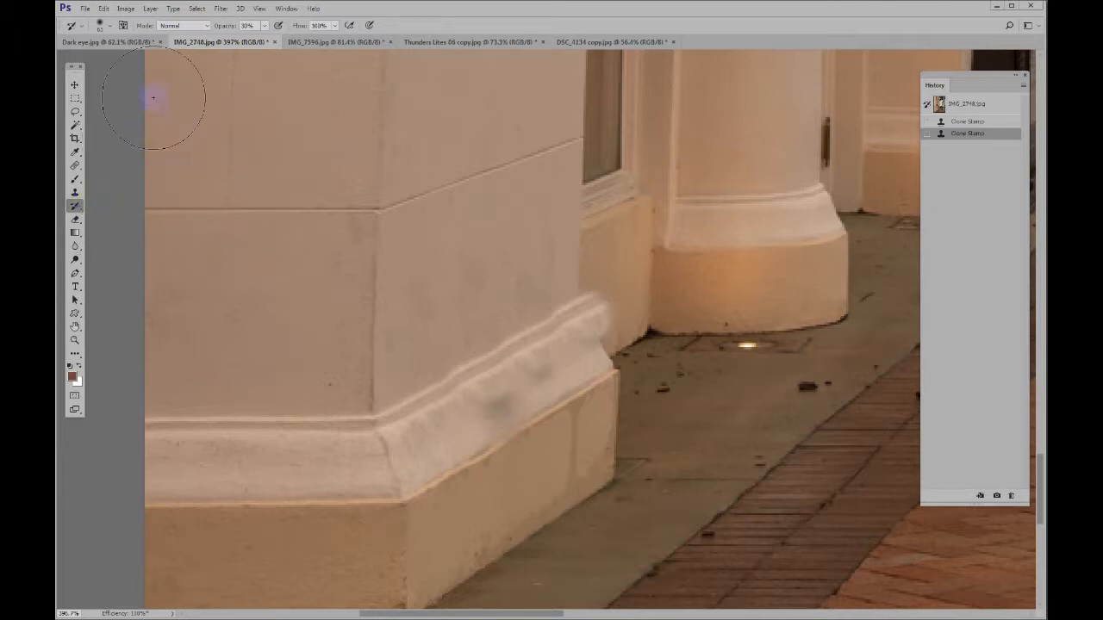
pyautogui.moveTo(219, 28); pyautogui.dragTo(278, 31)
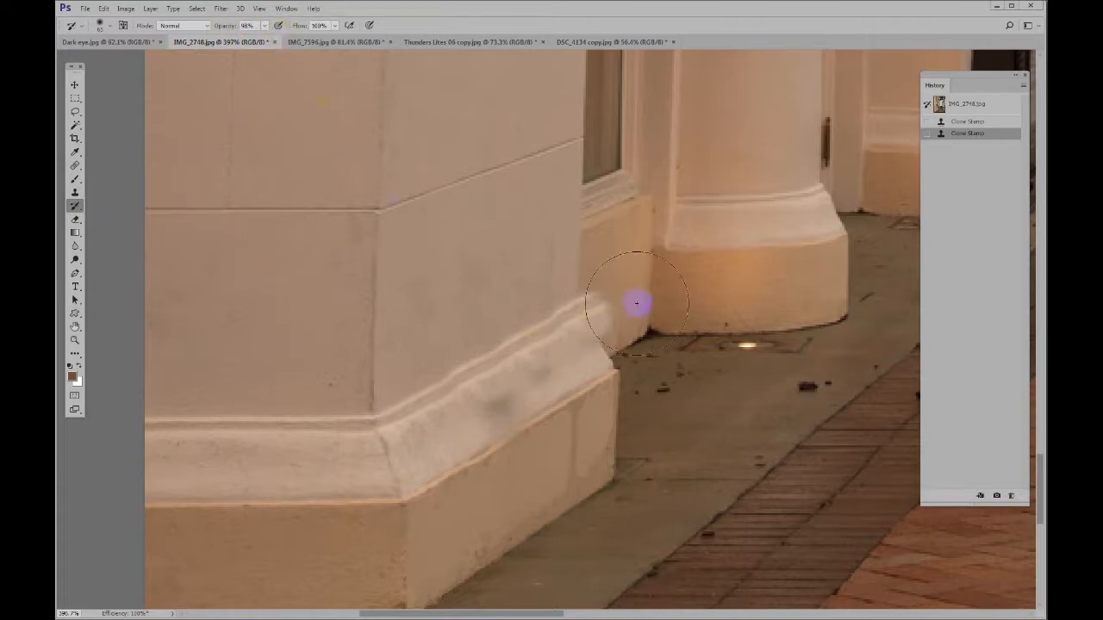
pyautogui.press('[')
pyautogui.press('[')
pyautogui.moveTo(593, 303)
pyautogui.mouseDown()
pyautogui.moveTo(603, 319)
pyautogui.moveTo(601, 302)
pyautogui.mouseUp()
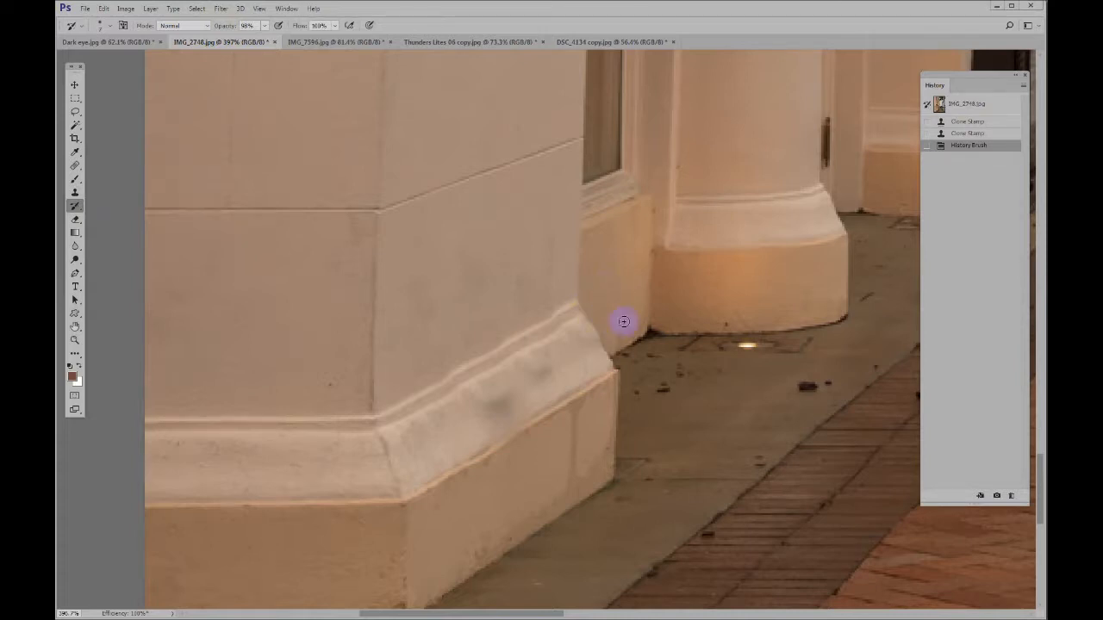
pyautogui.click(611, 345)
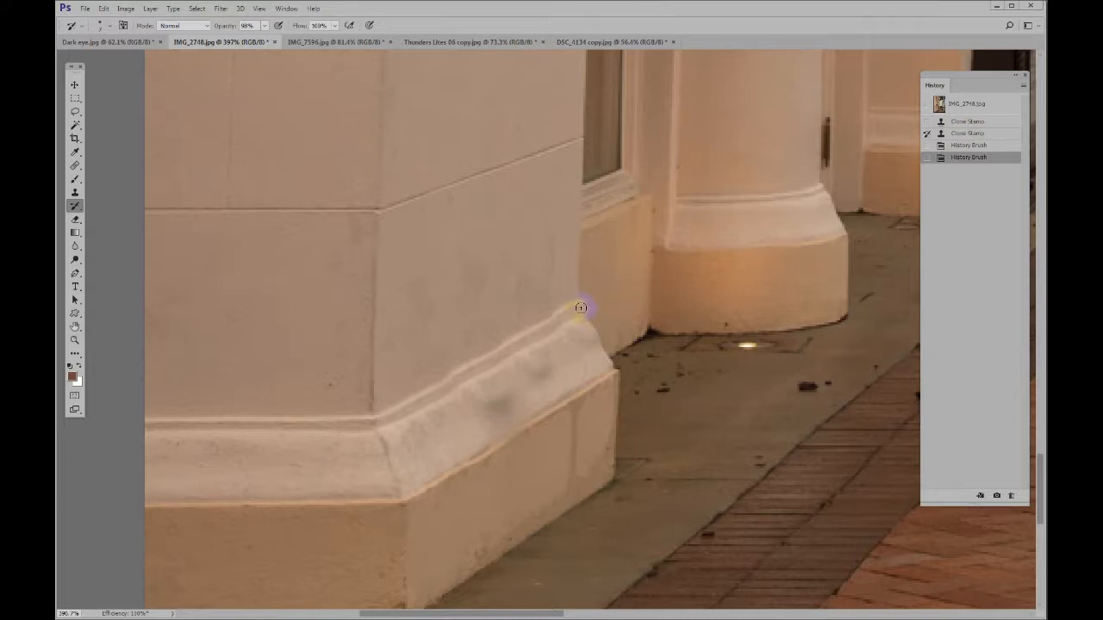
# Repaint the moulding's corner tip from the second Clone Stamp state, and trim its outer edge using the original snapshot as the source
pyautogui.moveTo(581, 308); pyautogui.dragTo(577, 377)
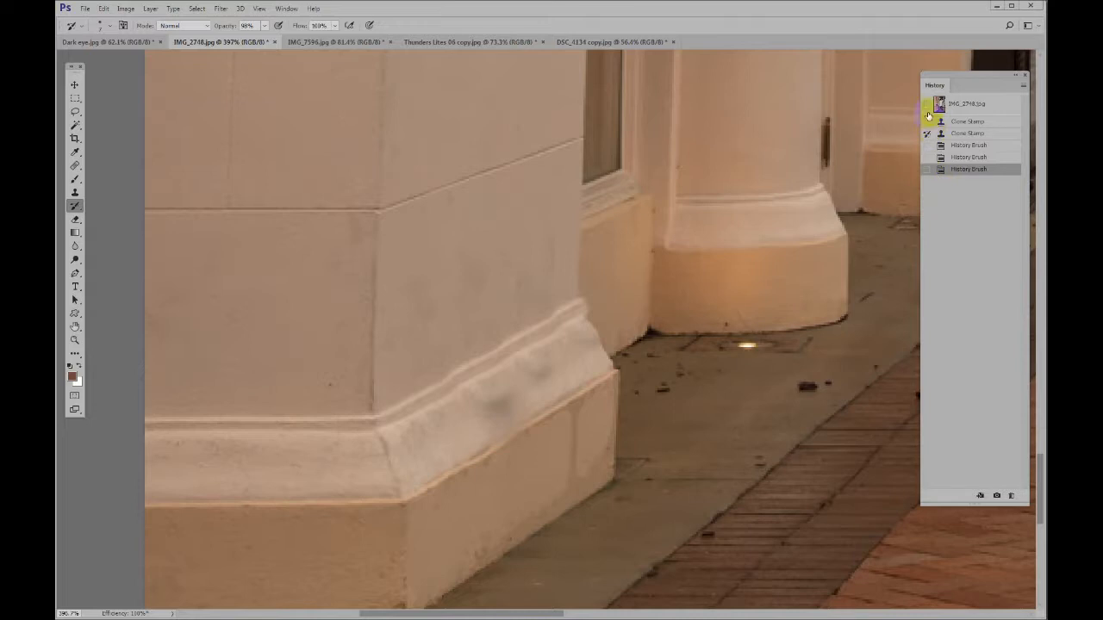
pyautogui.click(592, 299)
pyautogui.scroll(-2, 733, 383)
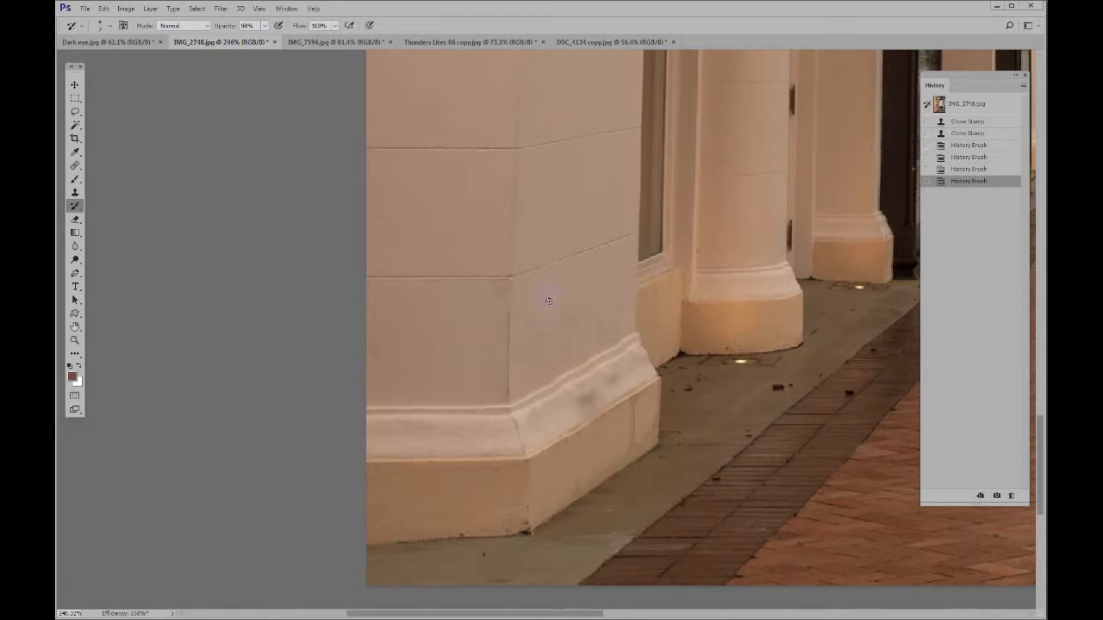
# Switch to IMG_7596.jpg and set the History Brush to Overlay mode at 50% opacity
pyautogui.click(349, 41)
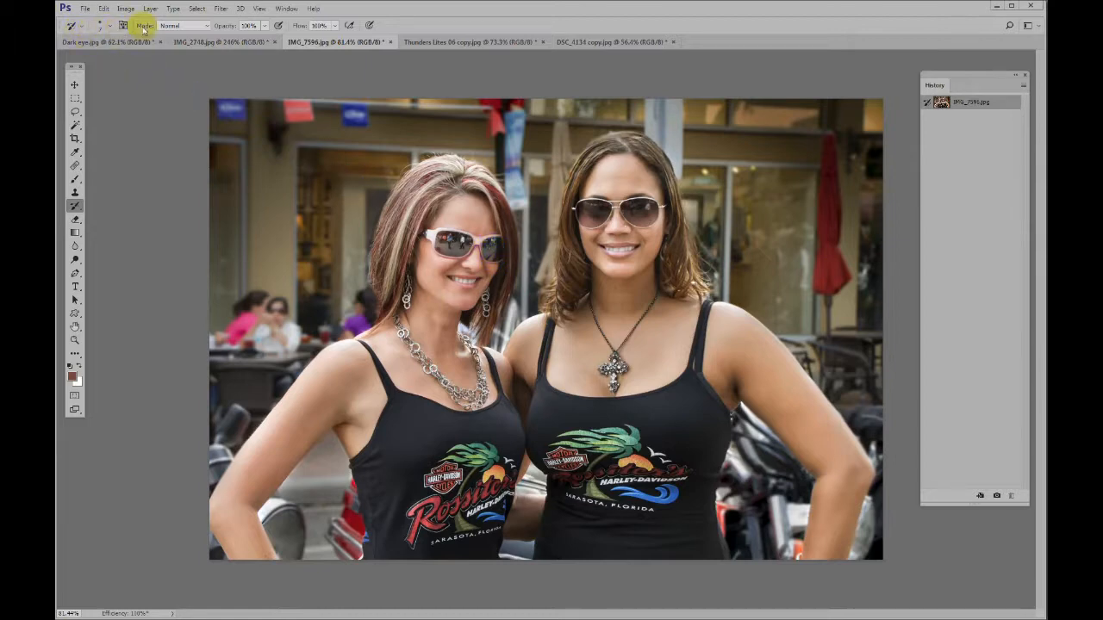
pyautogui.click(188, 26)
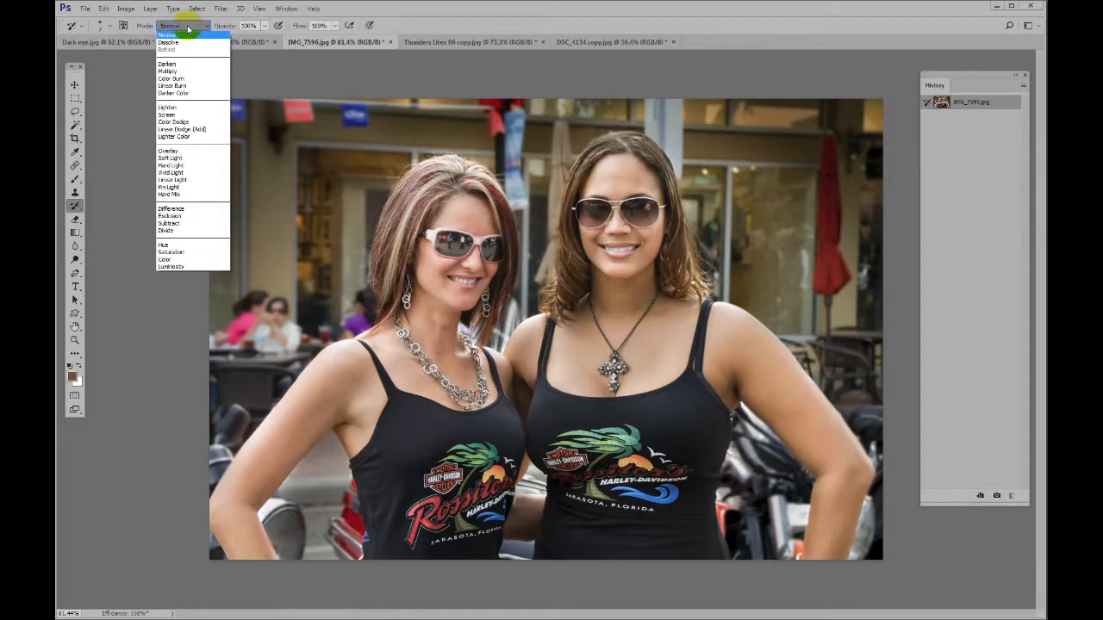
pyautogui.click(176, 151)
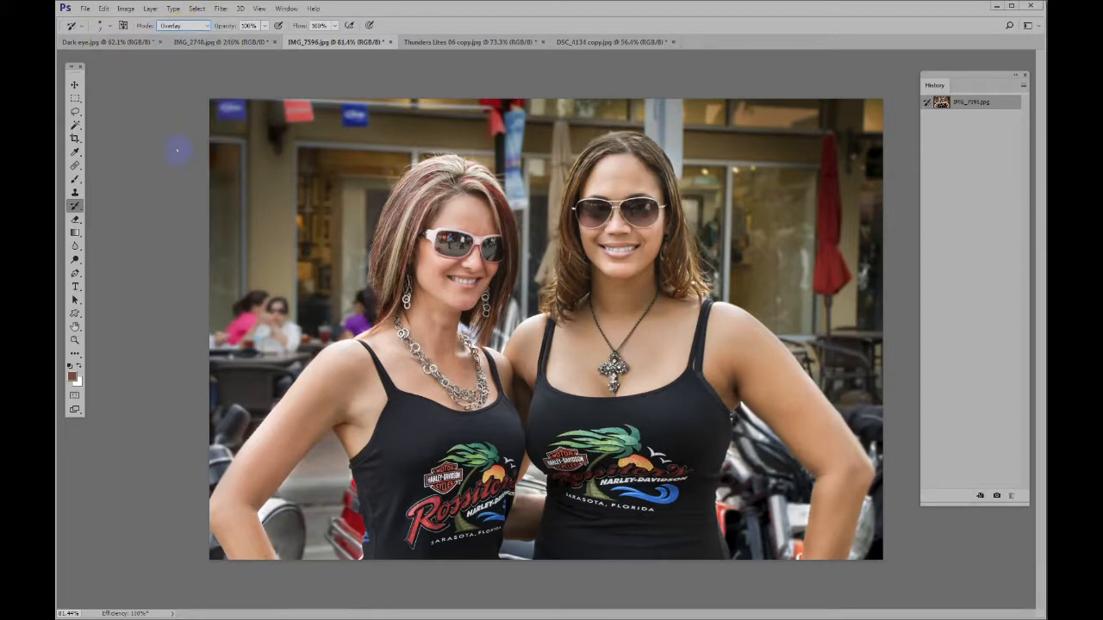
pyautogui.click(247, 25)
pyautogui.click(245, 25)
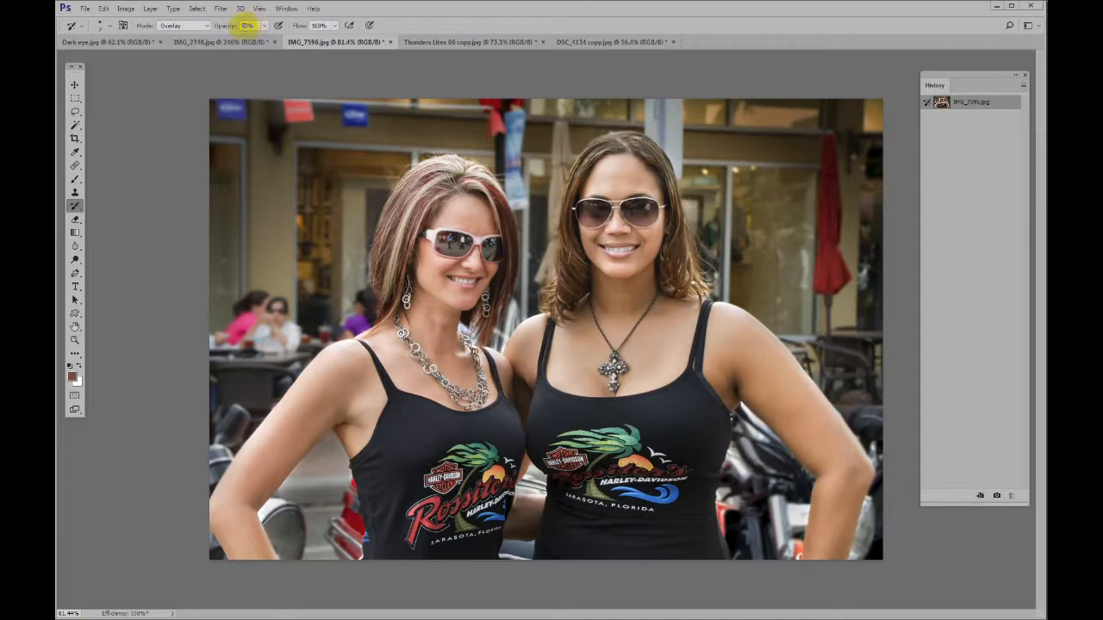
# Paint over the red-and-blonde streaked hair of the woman with white sunglasses to boost its contrast and colour
pyautogui.moveTo(392, 175); pyautogui.dragTo(431, 178)
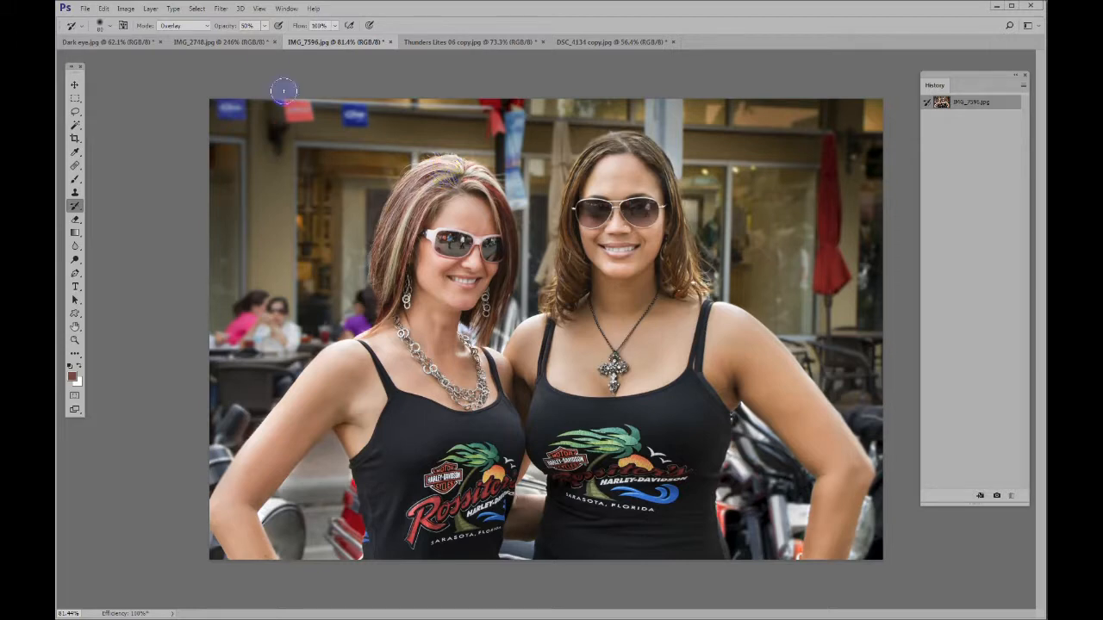
pyautogui.moveTo(416, 169)
pyautogui.mouseDown()
pyautogui.moveTo(448, 167)
pyautogui.moveTo(424, 179)
pyautogui.mouseUp()
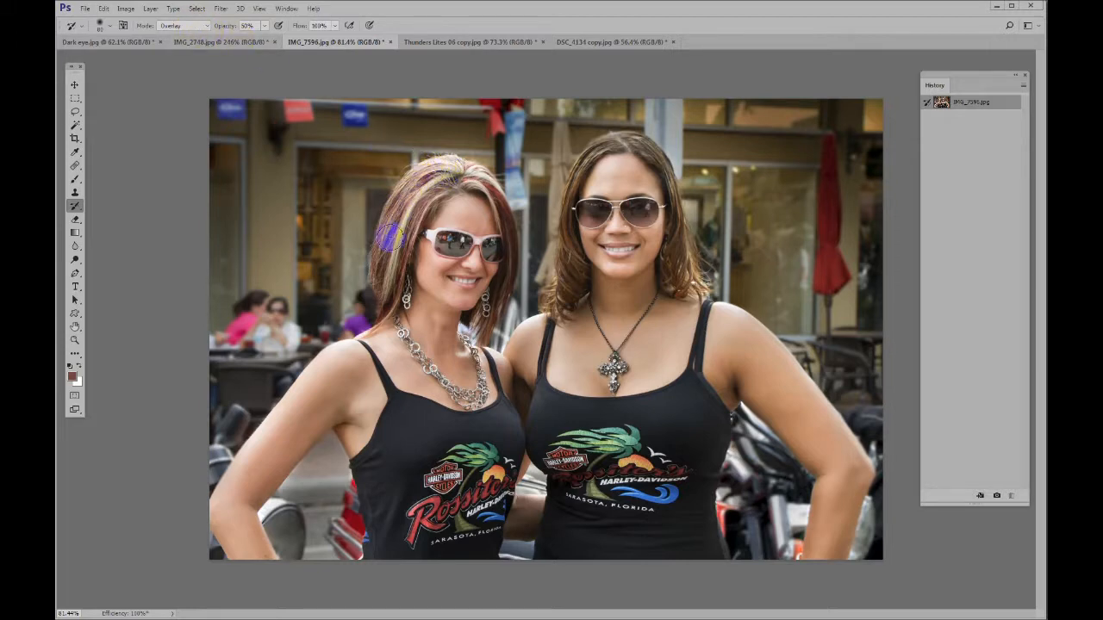
pyautogui.moveTo(403, 231)
pyautogui.mouseDown()
pyautogui.moveTo(446, 170)
pyautogui.moveTo(483, 177)
pyautogui.moveTo(450, 172)
pyautogui.moveTo(411, 197)
pyautogui.moveTo(377, 285)
pyautogui.moveTo(410, 291)
pyautogui.mouseUp()
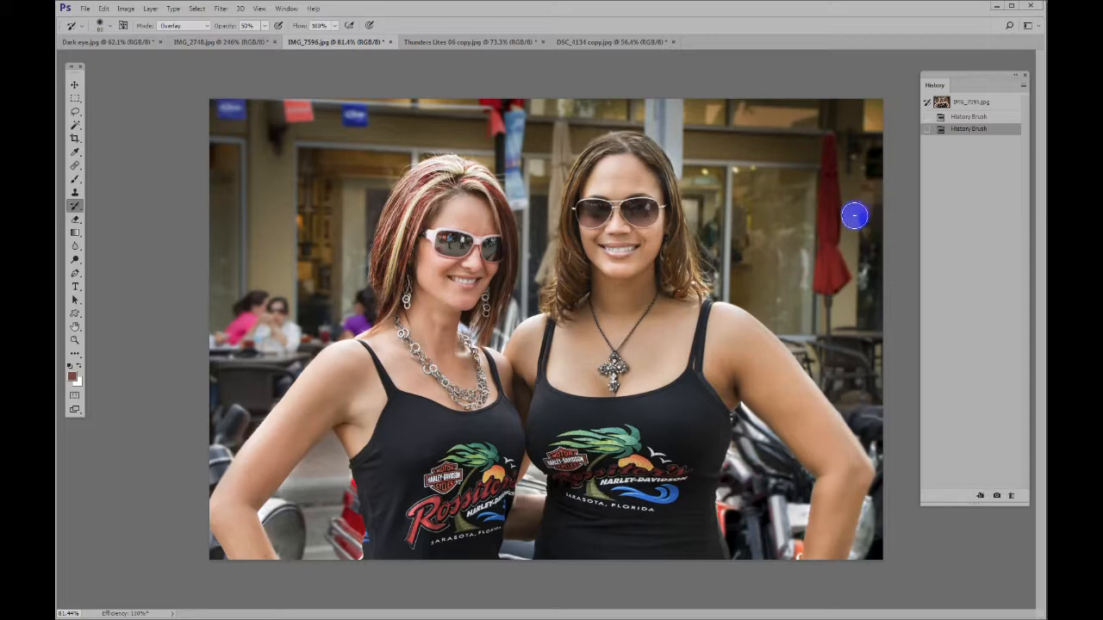
# Compare the painted hair with the original snapshot, and restore the painted History Brush state
pyautogui.click(967, 104)
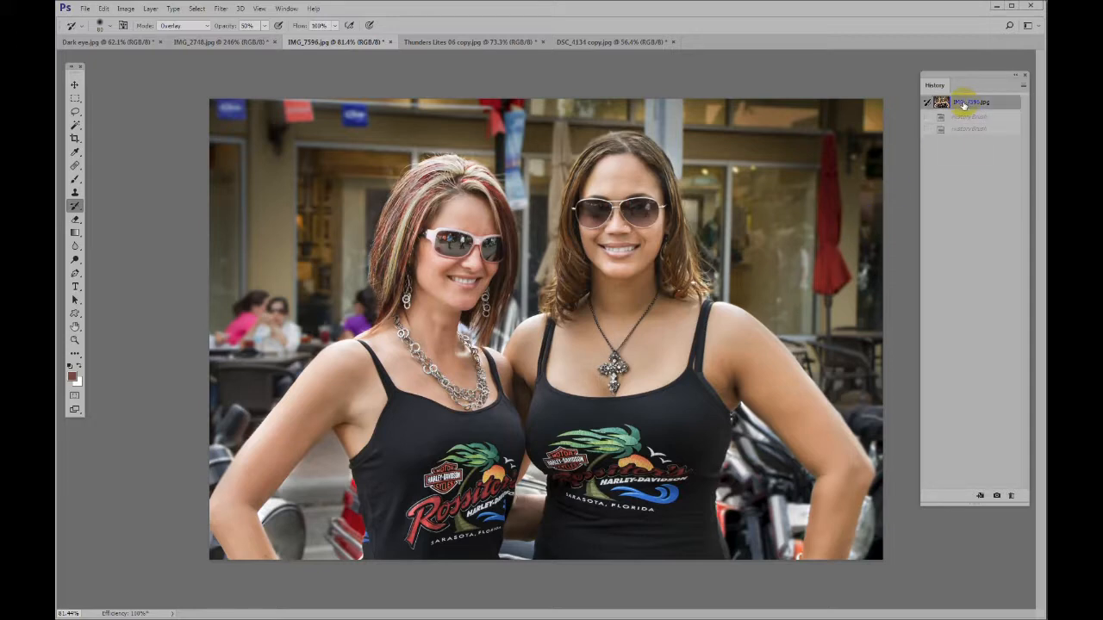
pyautogui.hotkey('ctrl', 'a')
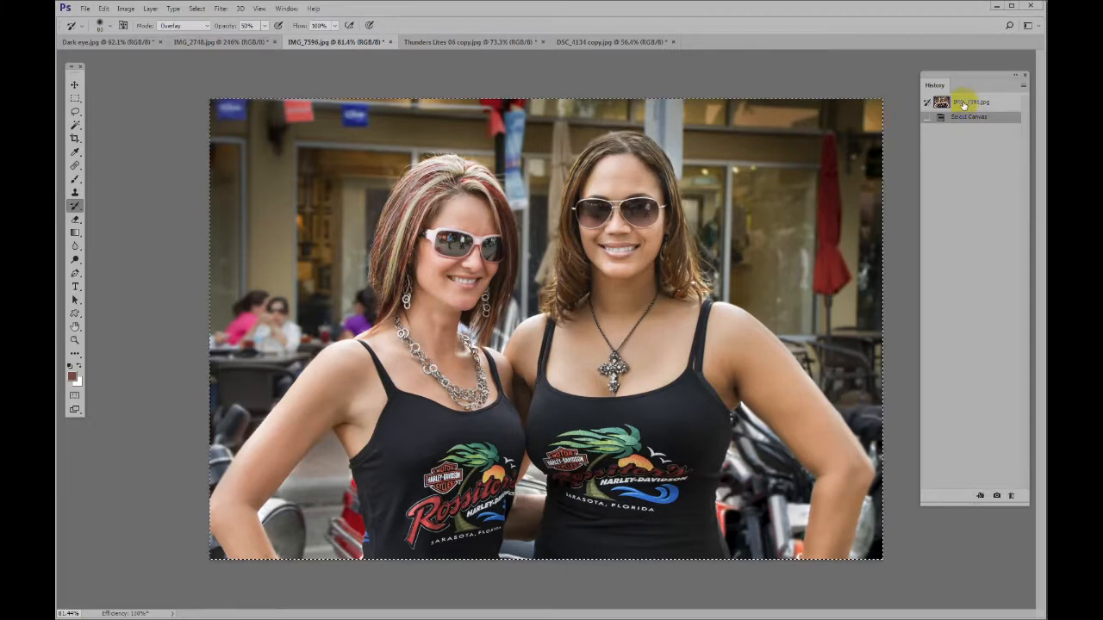
pyautogui.hotkey('ctrl', 'd')
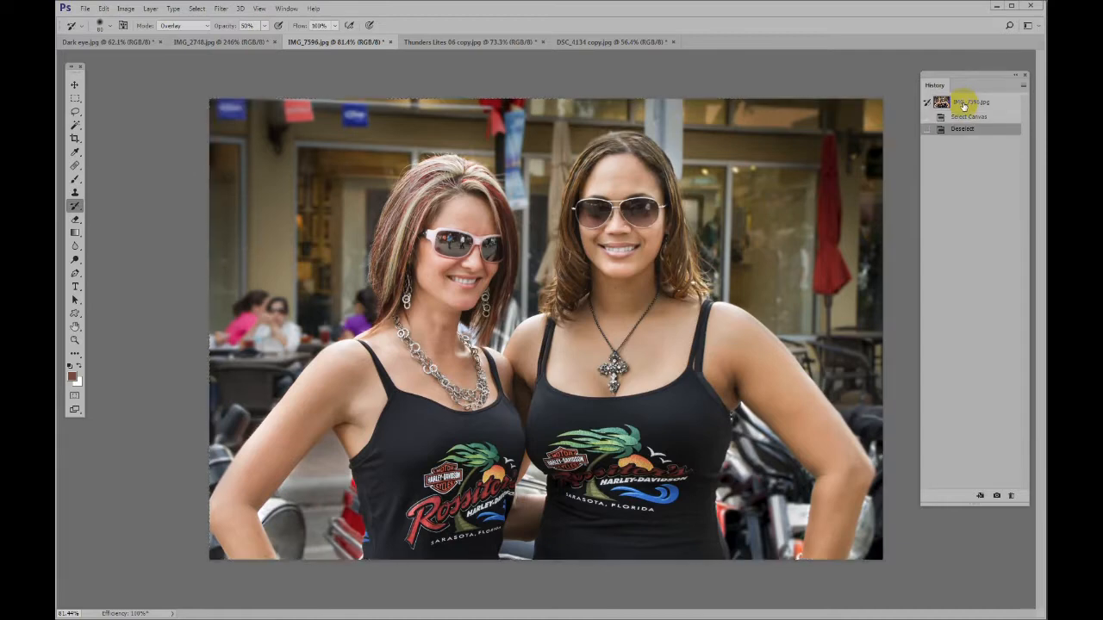
pyautogui.hotkey('ctrl', 'z')
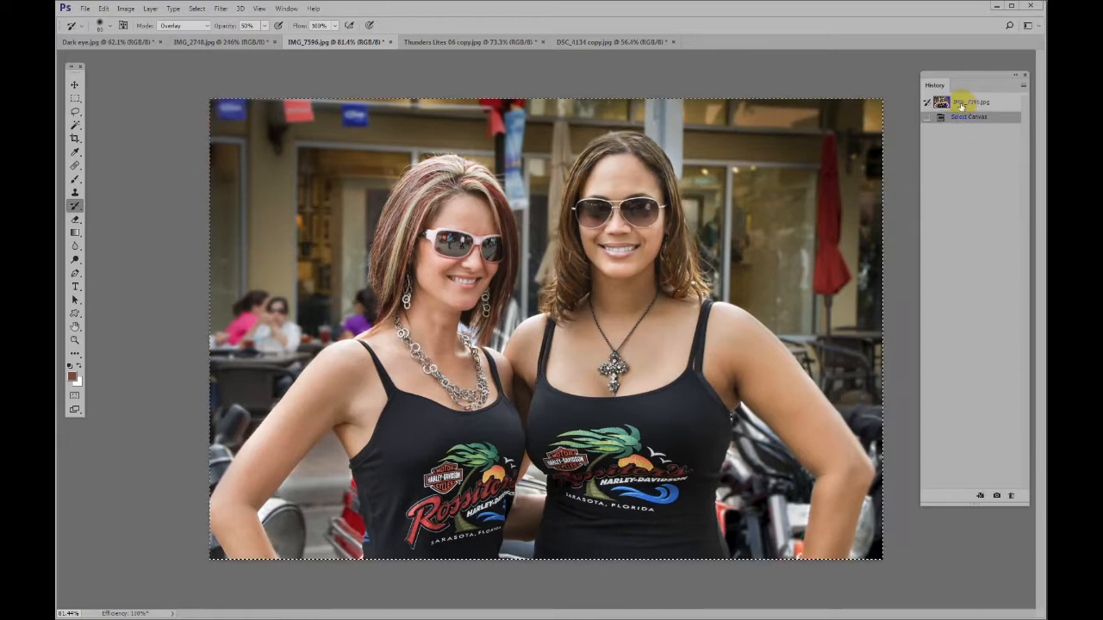
pyautogui.click(961, 106)
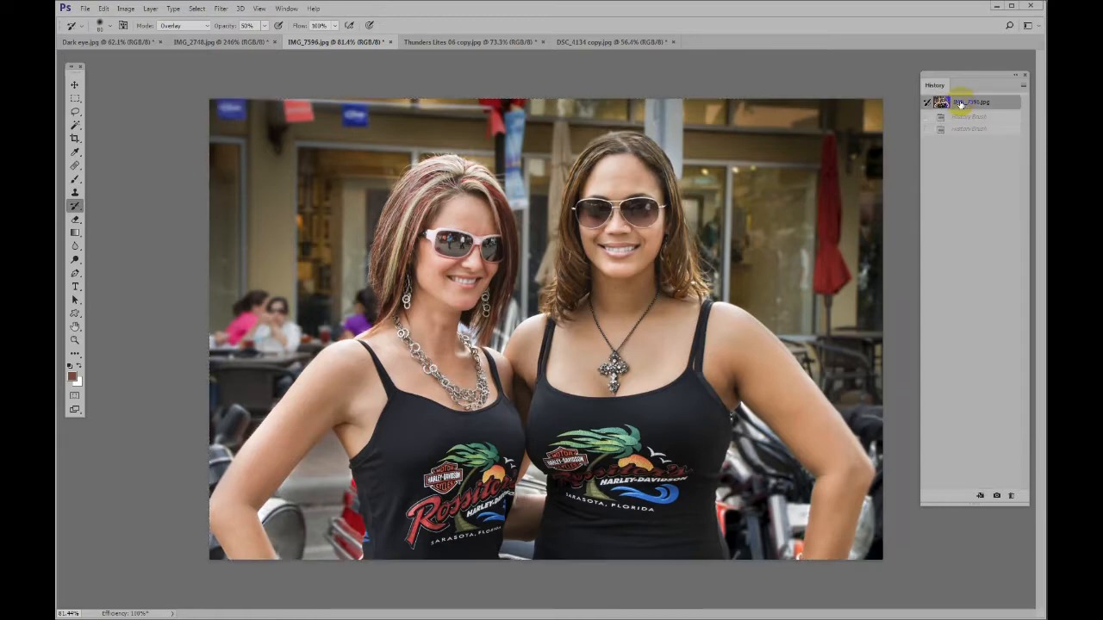
pyautogui.hotkey('ctrl', 'z')
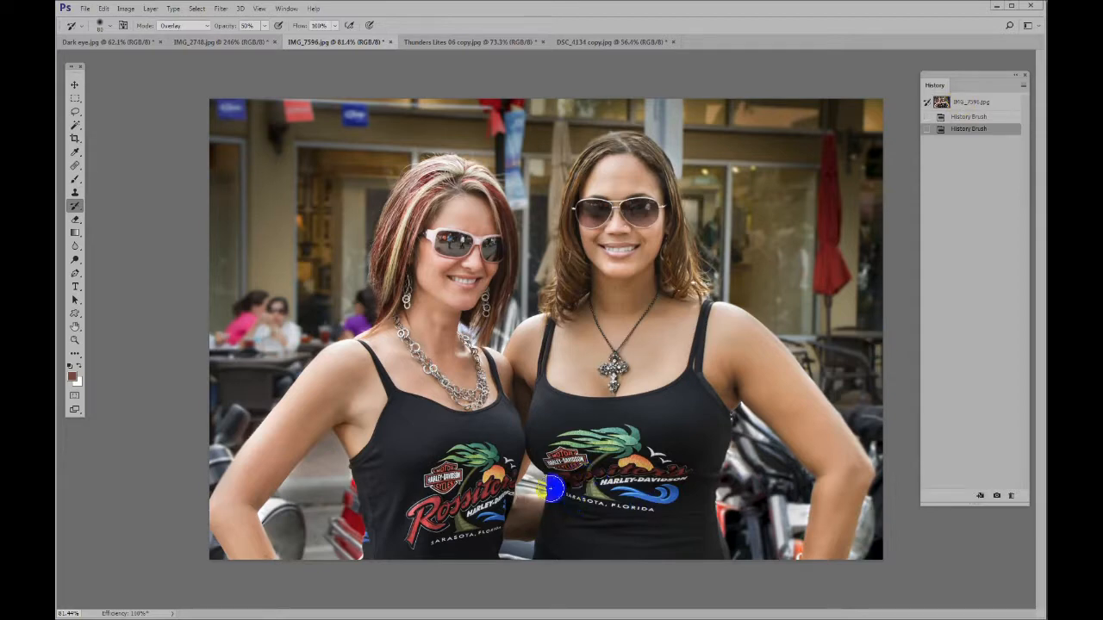
# Paint over the printed logos on both black tops with the Overlay History Brush at 50% opacity
pyautogui.moveTo(488, 488)
pyautogui.mouseDown()
pyautogui.moveTo(498, 483)
pyautogui.moveTo(483, 493)
pyautogui.moveTo(488, 474)
pyautogui.moveTo(445, 483)
pyautogui.moveTo(435, 522)
pyautogui.moveTo(483, 492)
pyautogui.moveTo(470, 508)
pyautogui.mouseUp()
pyautogui.moveTo(562, 482)
pyautogui.mouseDown()
pyautogui.moveTo(621, 452)
pyautogui.moveTo(595, 474)
pyautogui.moveTo(634, 502)
pyautogui.moveTo(655, 495)
pyautogui.moveTo(660, 525)
pyautogui.moveTo(581, 505)
pyautogui.moveTo(625, 356)
pyautogui.mouseUp()
# Set the History Brush to Screen mode and brighten the red Rossiter's lettering on both tops at 50% opacity
pyautogui.scroll(6, 607, 474)
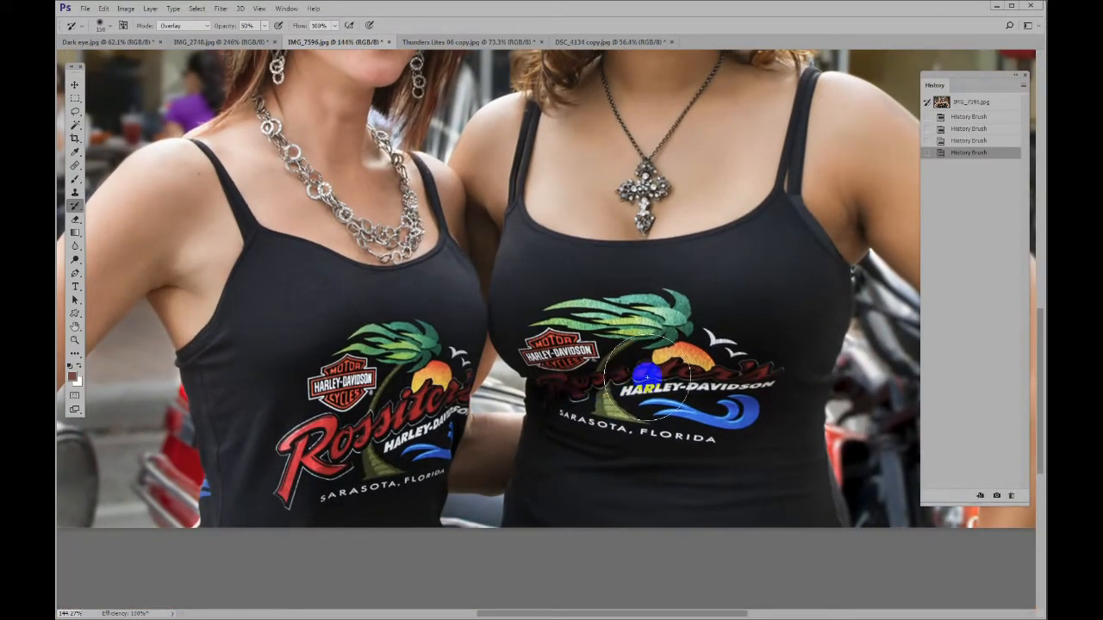
pyautogui.click(192, 28)
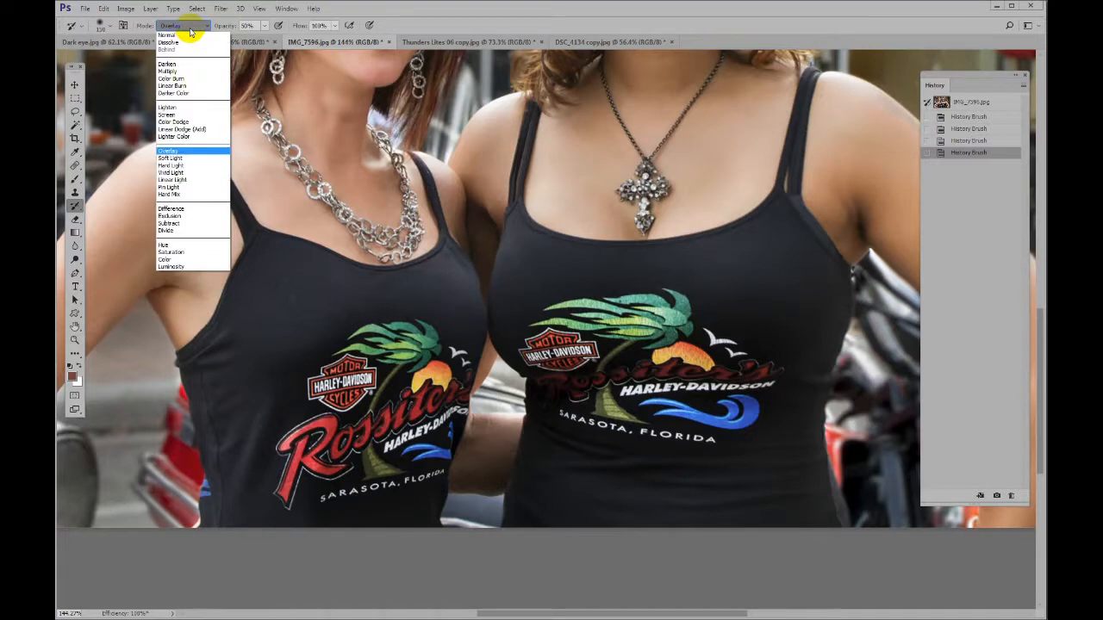
pyautogui.click(181, 115)
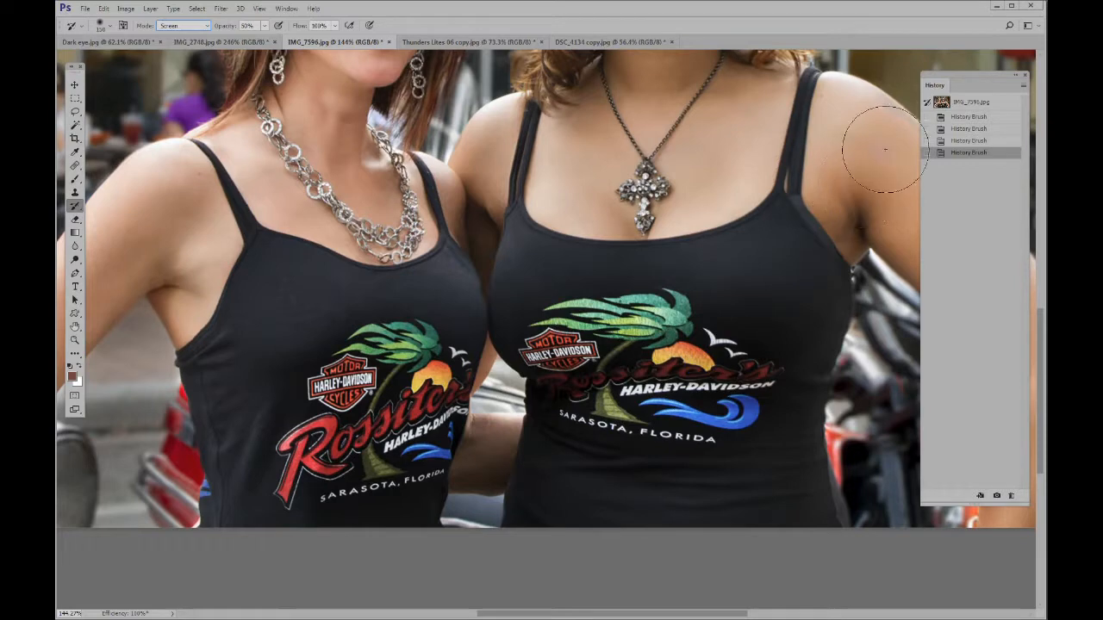
pyautogui.click(957, 105)
pyautogui.click(740, 360)
pyautogui.moveTo(741, 363); pyautogui.dragTo(572, 387)
pyautogui.moveTo(567, 386)
pyautogui.mouseDown()
pyautogui.moveTo(561, 377)
pyautogui.moveTo(571, 399)
pyautogui.moveTo(572, 389)
pyautogui.mouseUp()
pyautogui.moveTo(560, 386)
pyautogui.mouseDown()
pyautogui.moveTo(549, 386)
pyautogui.moveTo(655, 369)
pyautogui.moveTo(625, 397)
pyautogui.mouseUp()
pyautogui.moveTo(373, 404)
pyautogui.mouseDown()
pyautogui.moveTo(431, 418)
pyautogui.moveTo(435, 382)
pyautogui.moveTo(421, 431)
pyautogui.moveTo(429, 453)
pyautogui.moveTo(374, 458)
pyautogui.moveTo(421, 362)
pyautogui.moveTo(398, 354)
pyautogui.mouseUp()
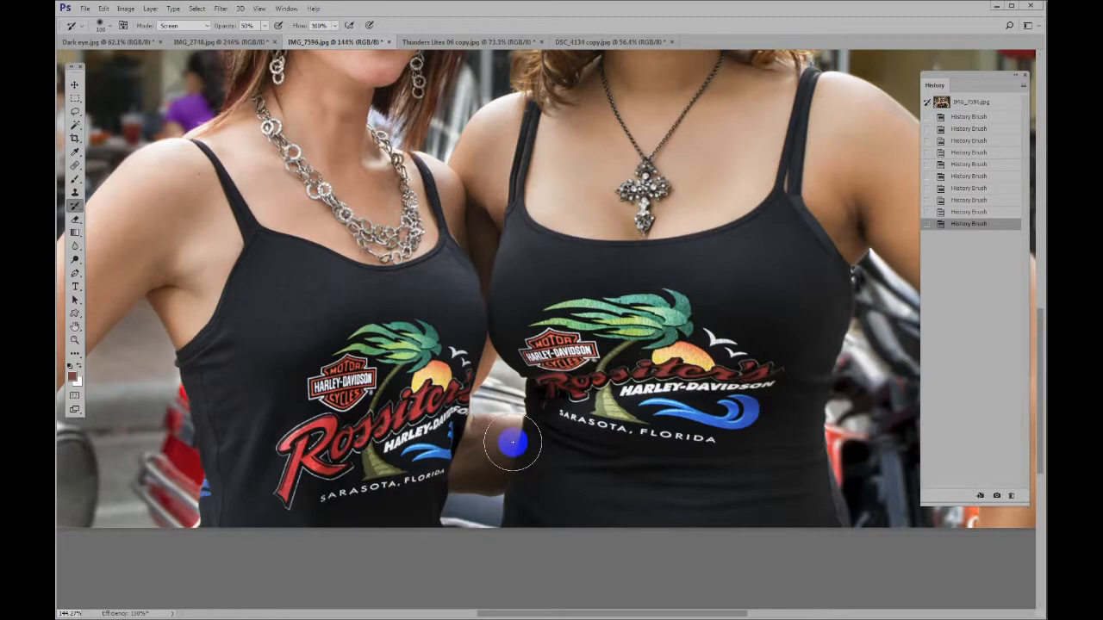
# Compare the whole painted photo with the original snapshot, returning to the latest History Brush state
pyautogui.hotkey('ctrl', '0')
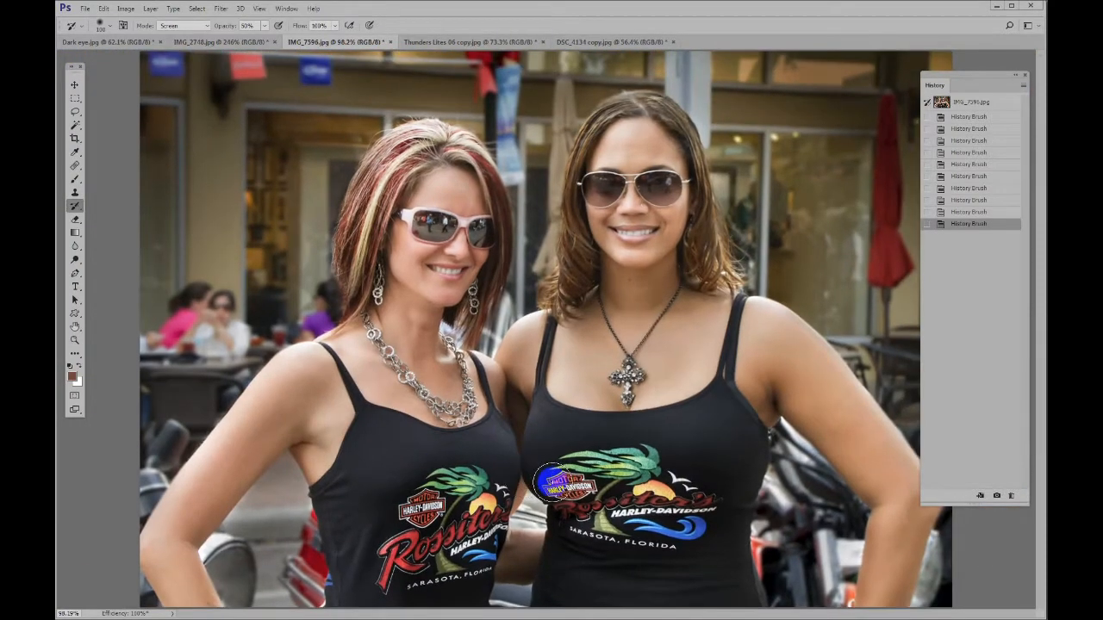
pyautogui.click(966, 104)
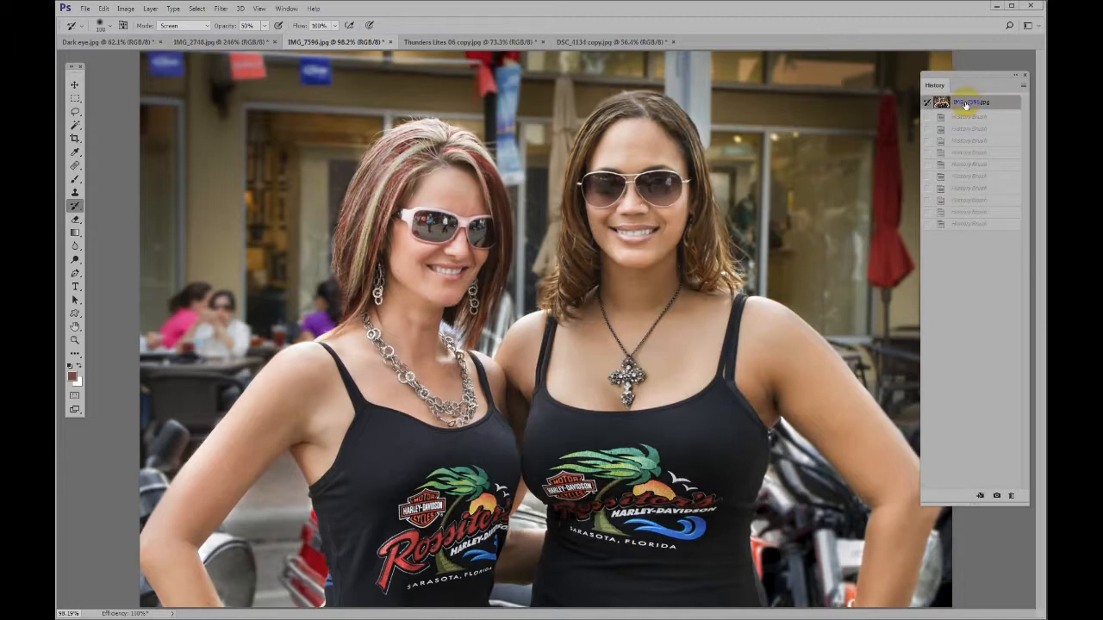
pyautogui.hotkey('ctrl', 'z')
pyautogui.click(966, 104)
pyautogui.hotkey('ctrl', 'z')
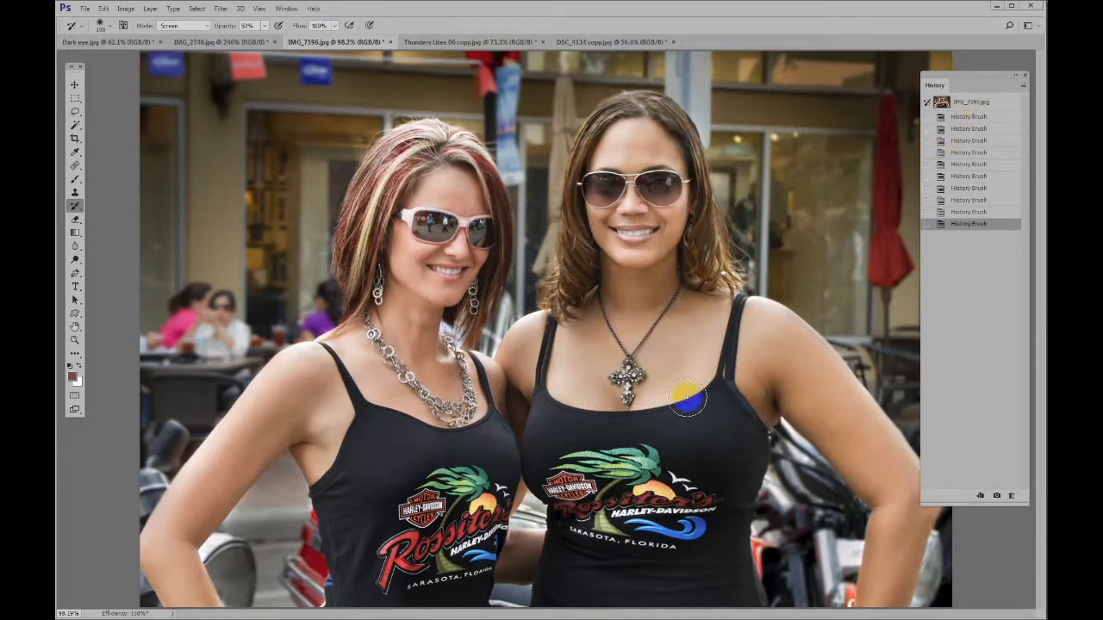
# Set the History Brush back to Overlay mode and shrink its size to suit the cross pendant
pyautogui.scroll(11, 639, 368)
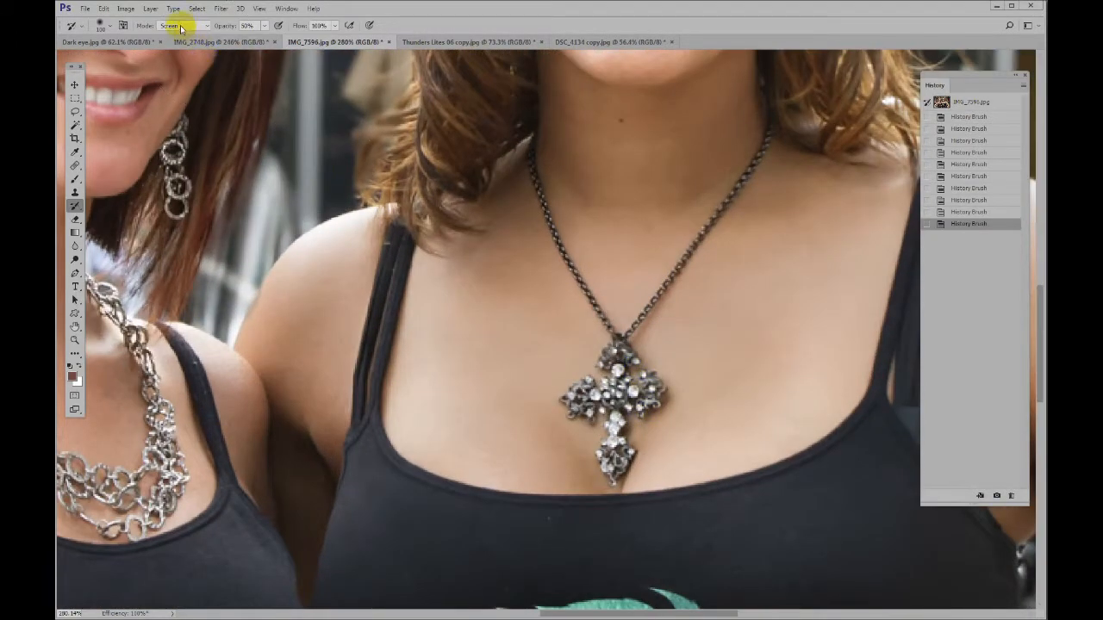
pyautogui.click(181, 26)
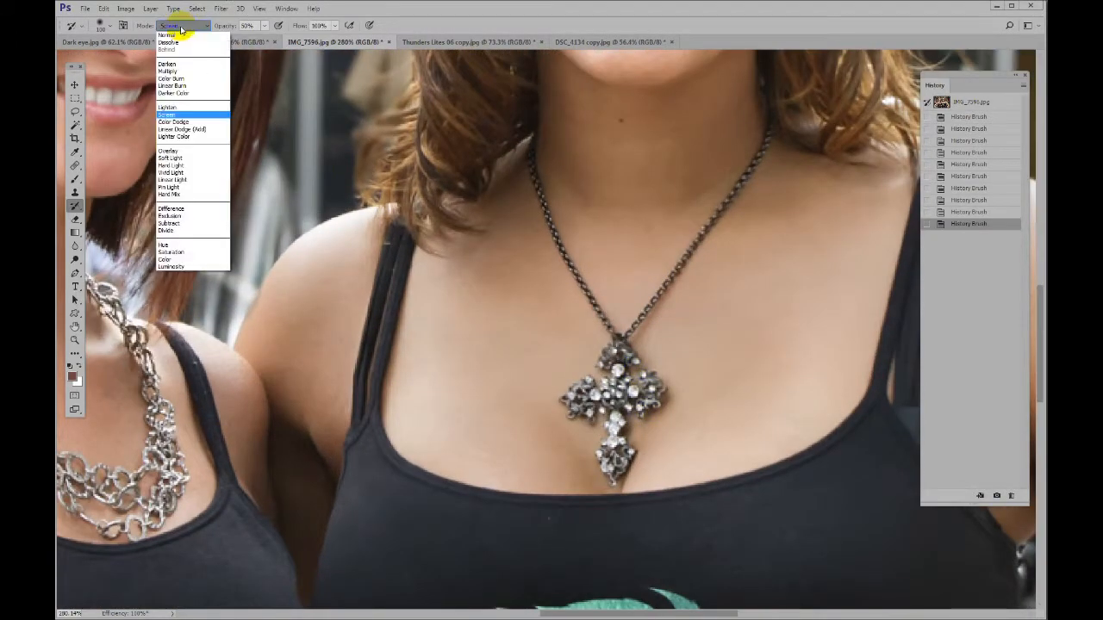
pyautogui.click(178, 153)
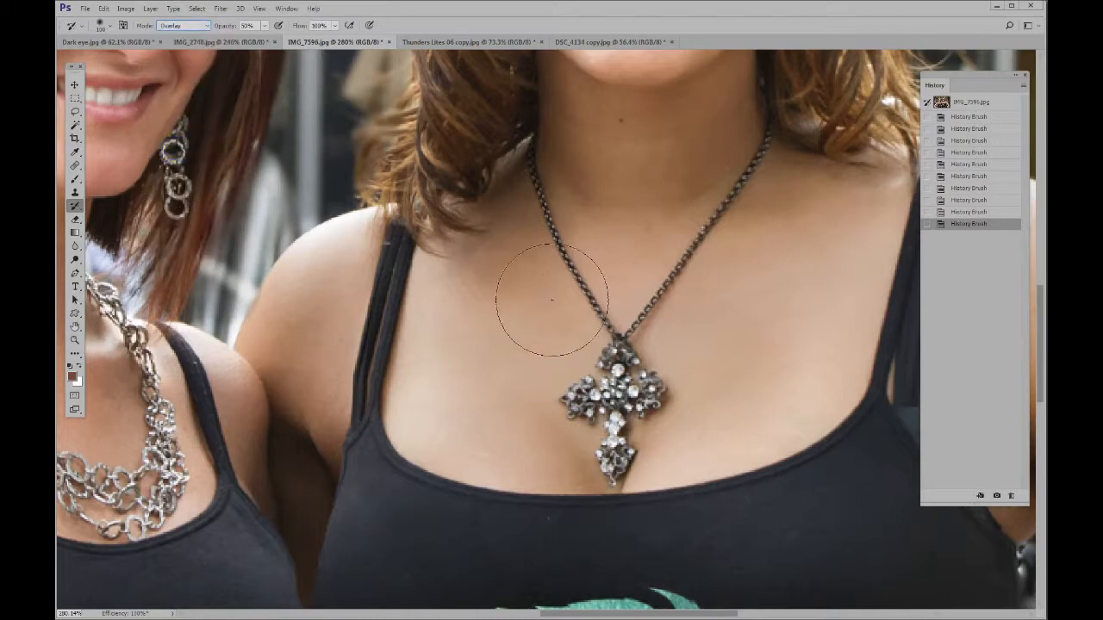
pyautogui.moveTo(594, 348); pyautogui.dragTo(614, 362)
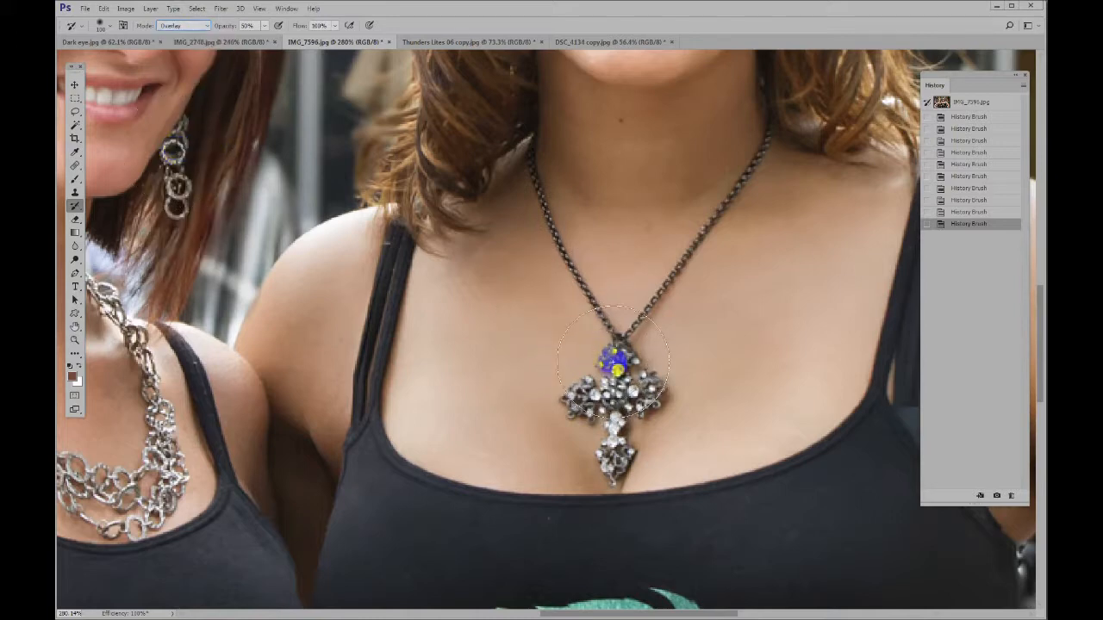
pyautogui.press('[')
pyautogui.press('[')
pyautogui.press('[')
pyautogui.press('[')
pyautogui.press('[')
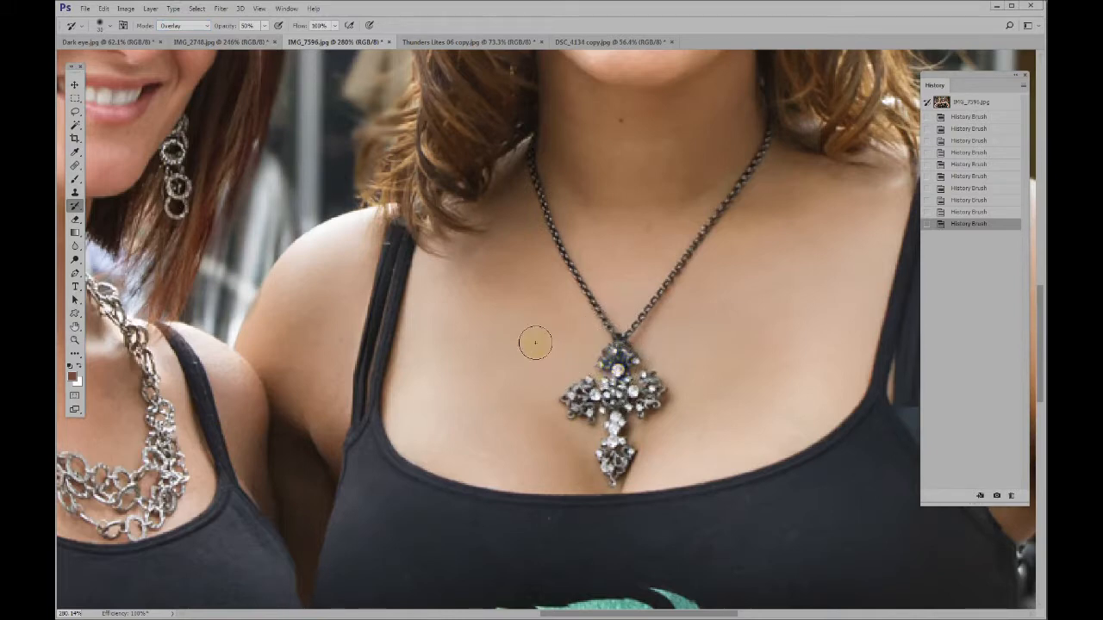
# Try an Overlay stroke on the chest skin beside the pendant, and undo it
pyautogui.moveTo(490, 339); pyautogui.dragTo(491, 360)
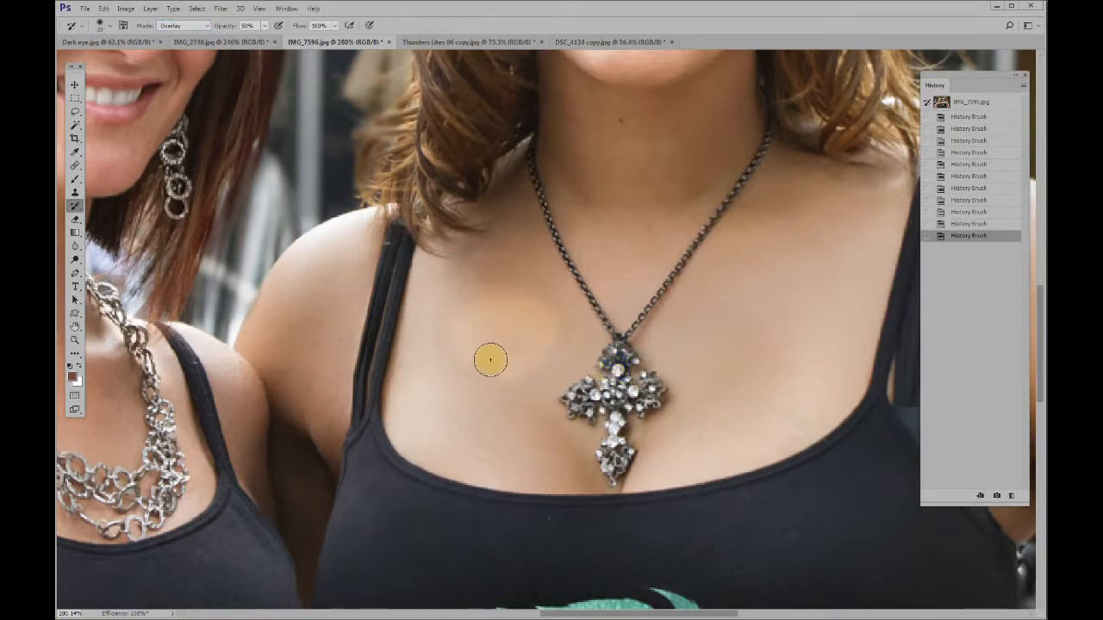
pyautogui.hotkey('ctrl', 'z')
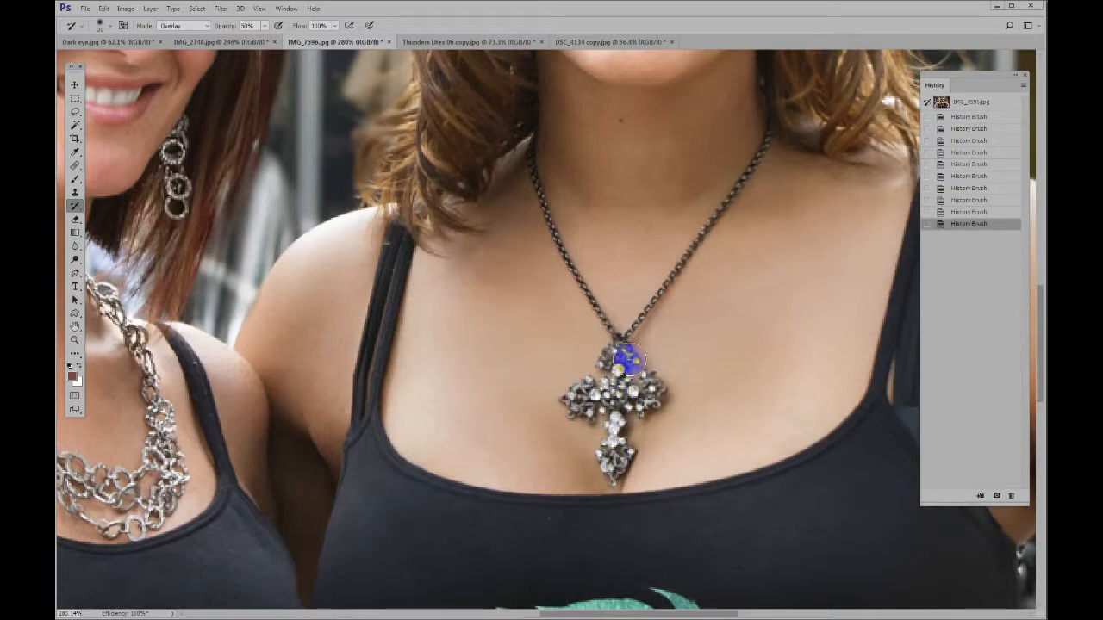
# Paint over the arms, upper part and lower end of the cross pendant in Overlay mode to strengthen its contrast
pyautogui.moveTo(620, 354)
pyautogui.mouseDown()
pyautogui.moveTo(618, 373)
pyautogui.moveTo(594, 393)
pyautogui.mouseUp()
pyautogui.moveTo(580, 400)
pyautogui.mouseDown()
pyautogui.moveTo(649, 388)
pyautogui.moveTo(614, 419)
pyautogui.moveTo(614, 468)
pyautogui.moveTo(620, 391)
pyautogui.moveTo(587, 395)
pyautogui.moveTo(655, 392)
pyautogui.mouseUp()
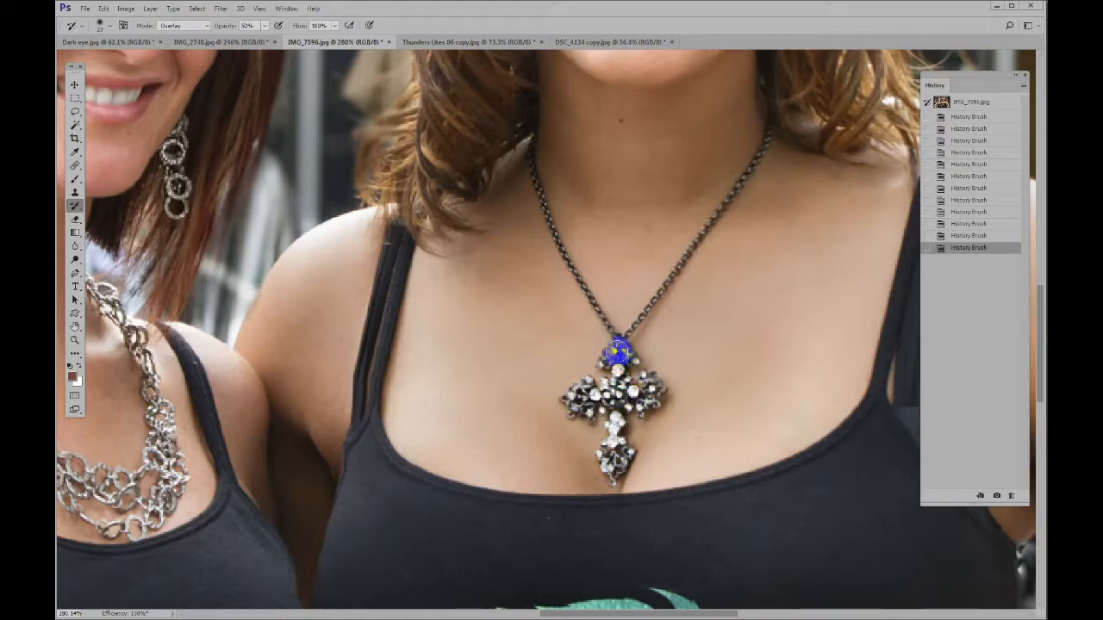
pyautogui.moveTo(617, 352); pyautogui.dragTo(622, 372)
pyautogui.moveTo(615, 446); pyautogui.dragTo(618, 462)
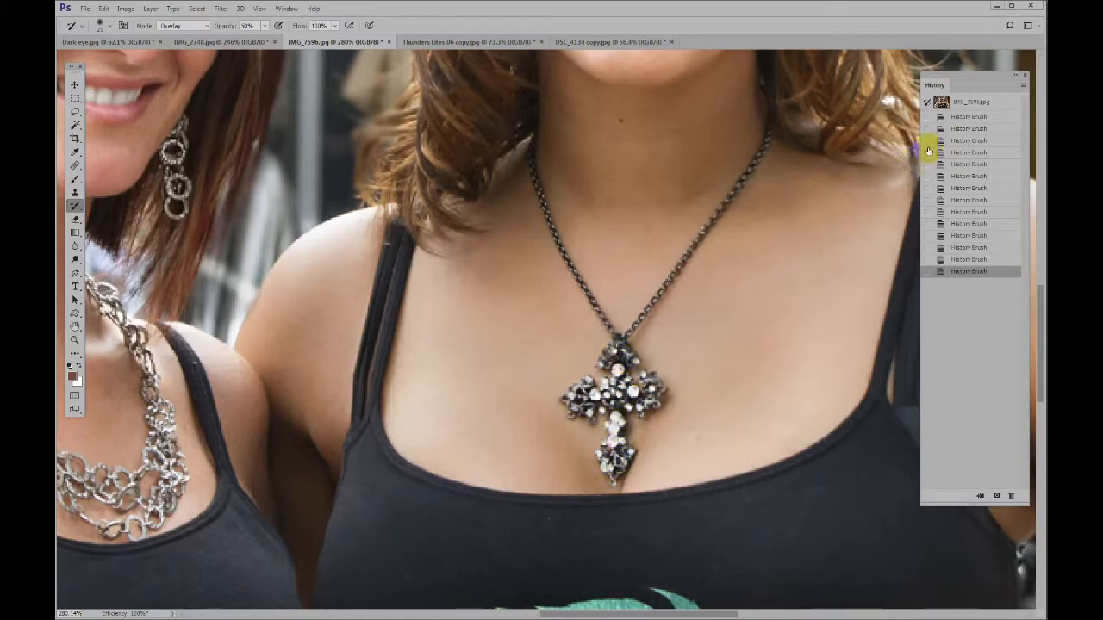
# Compare the enhanced pendant and the full photo with the original snapshot, restoring the latest History Brush state each time
pyautogui.click(967, 103)
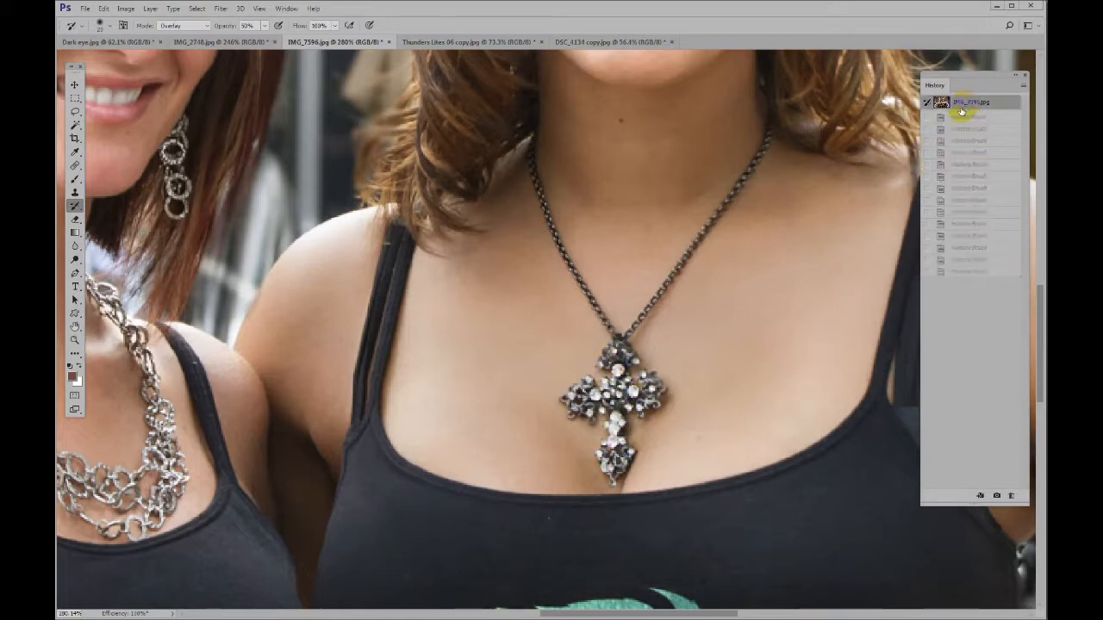
pyautogui.hotkey('ctrl', 'z')
pyautogui.hotkey('ctrl', '0')
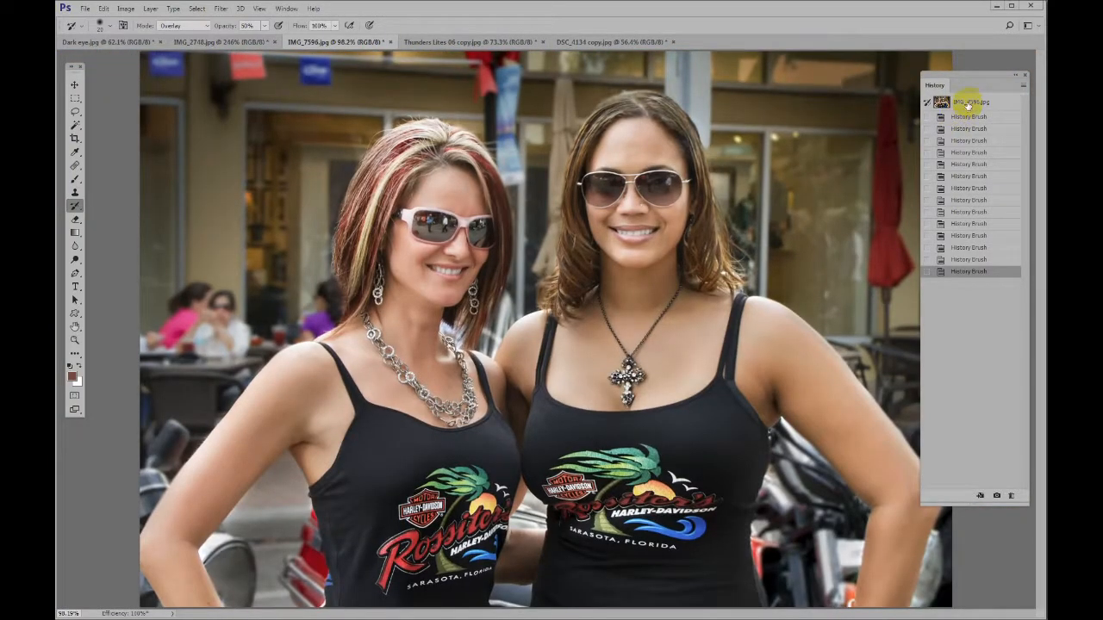
pyautogui.click(967, 104)
pyautogui.hotkey('ctrl', 'z')
pyautogui.click(967, 103)
pyautogui.hotkey('ctrl', 'z')
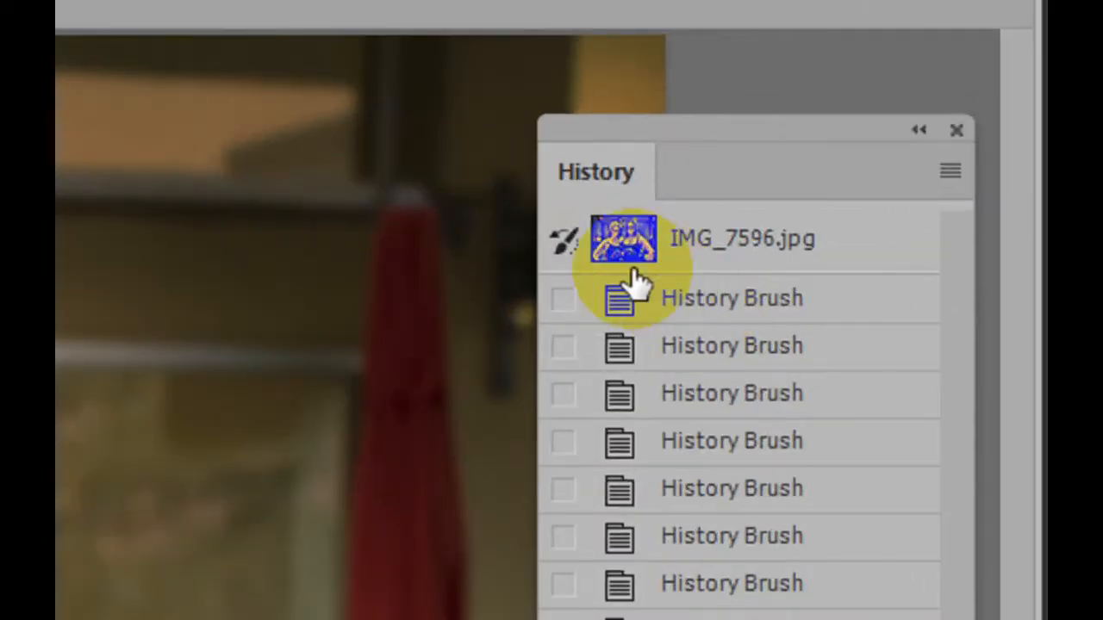
# Move the history source through the first five History Brush states, and reset it to the original IMG_7596.jpg snapshot
pyautogui.click(563, 299)
pyautogui.click(562, 347)
pyautogui.click(563, 394)
pyautogui.click(563, 441)
pyautogui.click(563, 488)
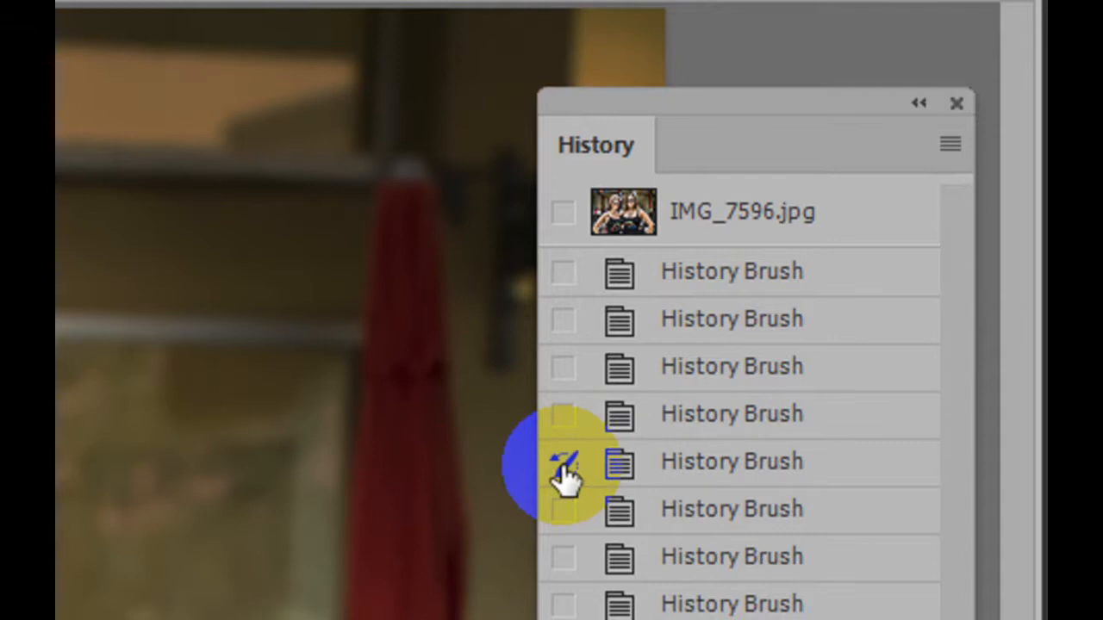
pyautogui.click(564, 214)
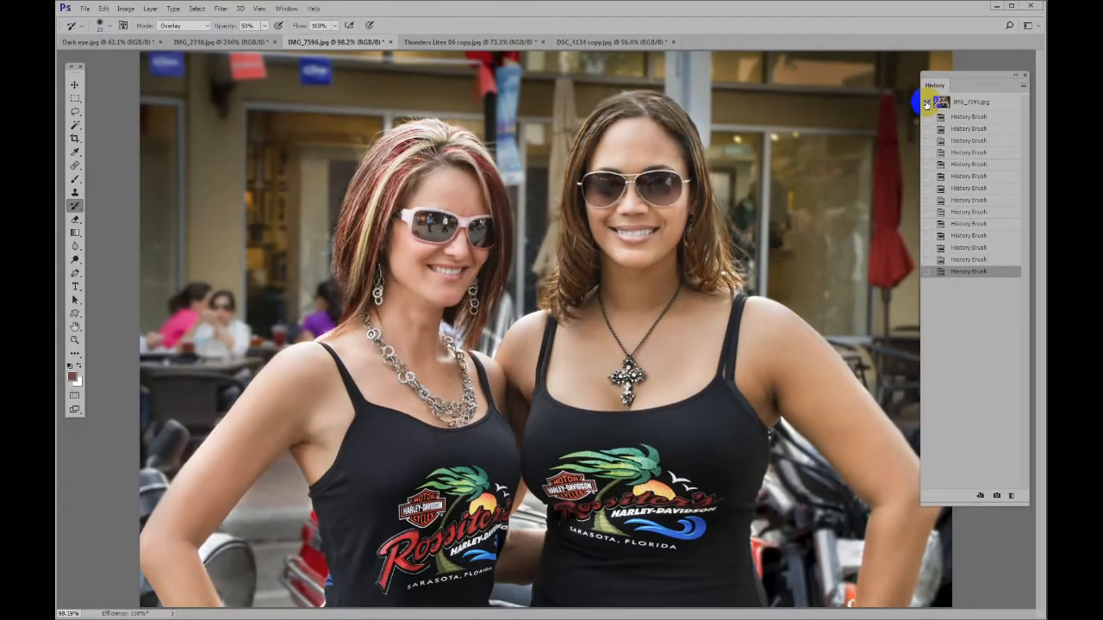
# Switch to the DSC_4134 copy.jpg photo and select the Art History Brush
pyautogui.click(612, 45)
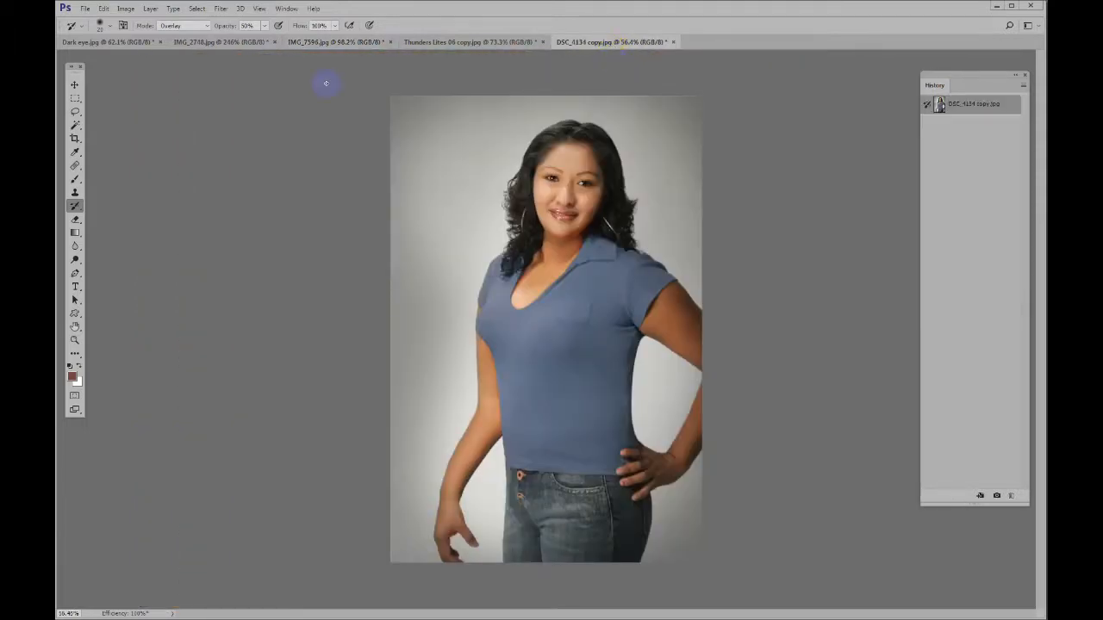
pyautogui.click(75, 210)
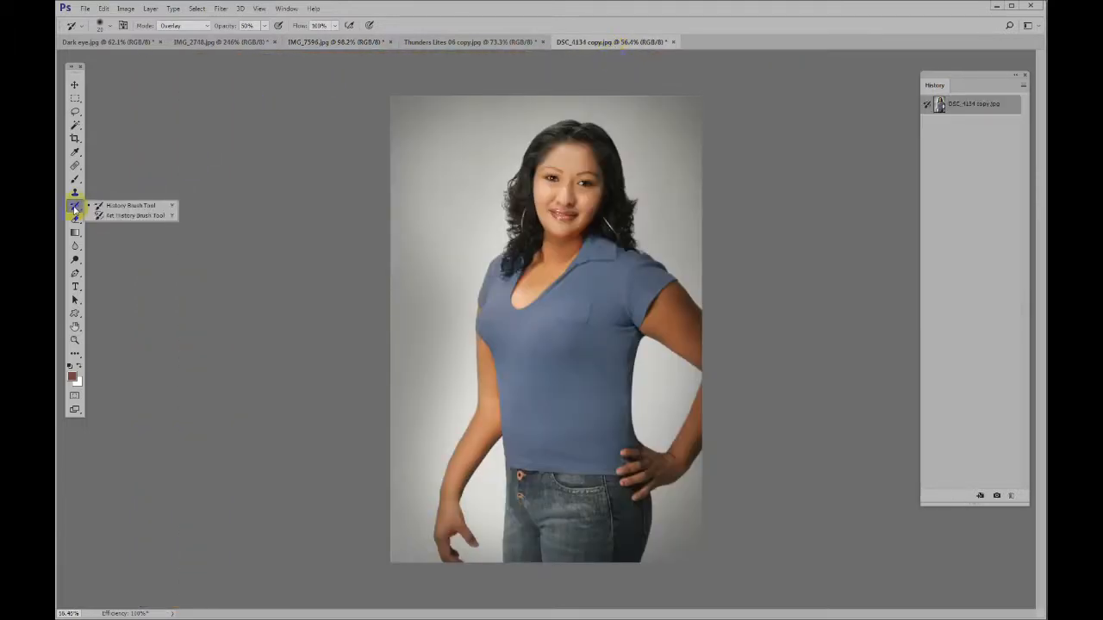
pyautogui.click(122, 216)
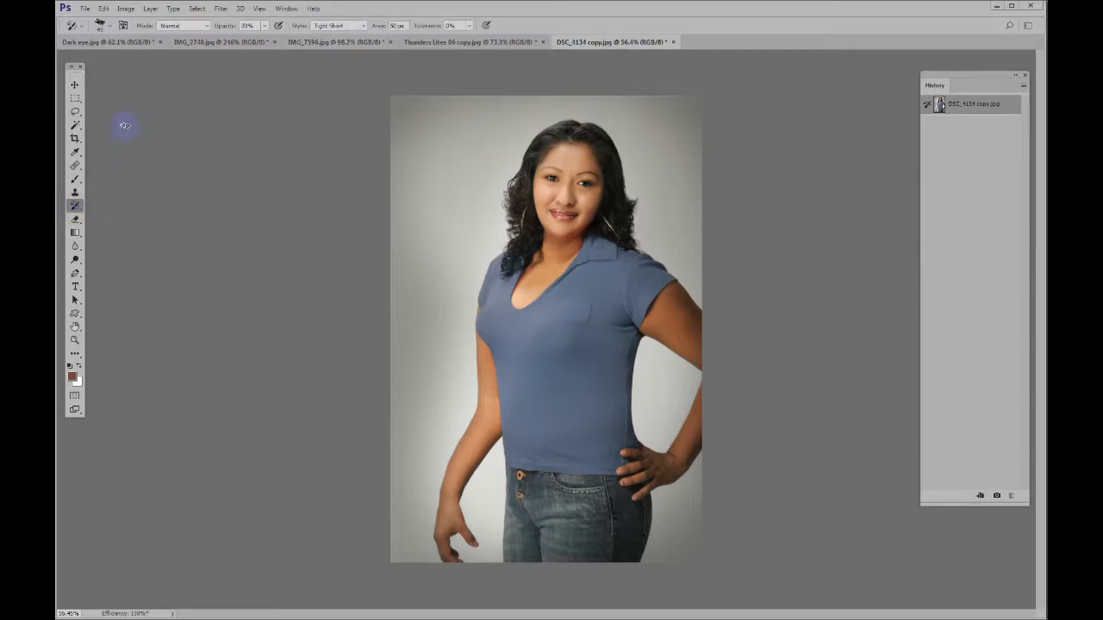
# Load the Art History tool preset set, replacing the current tool presets
pyautogui.click(82, 30)
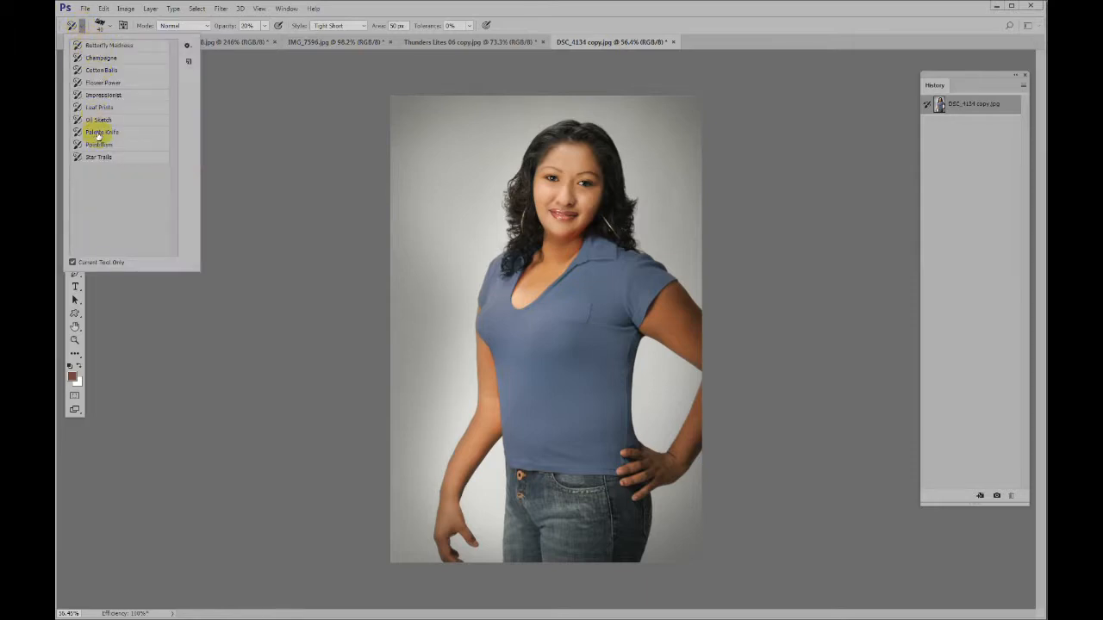
pyautogui.click(187, 46)
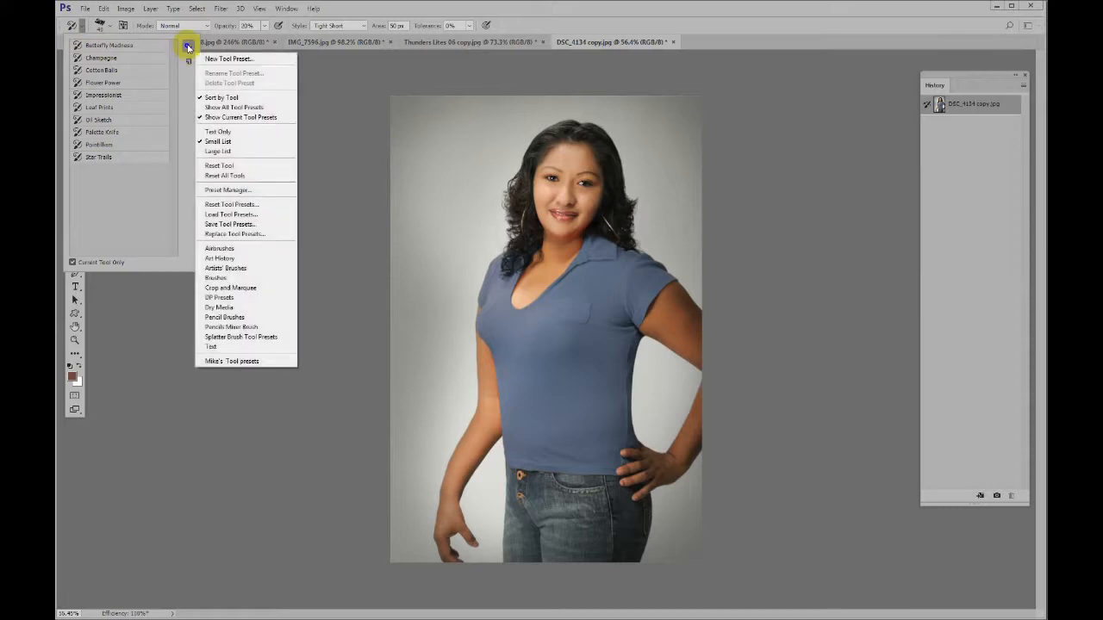
pyautogui.click(221, 259)
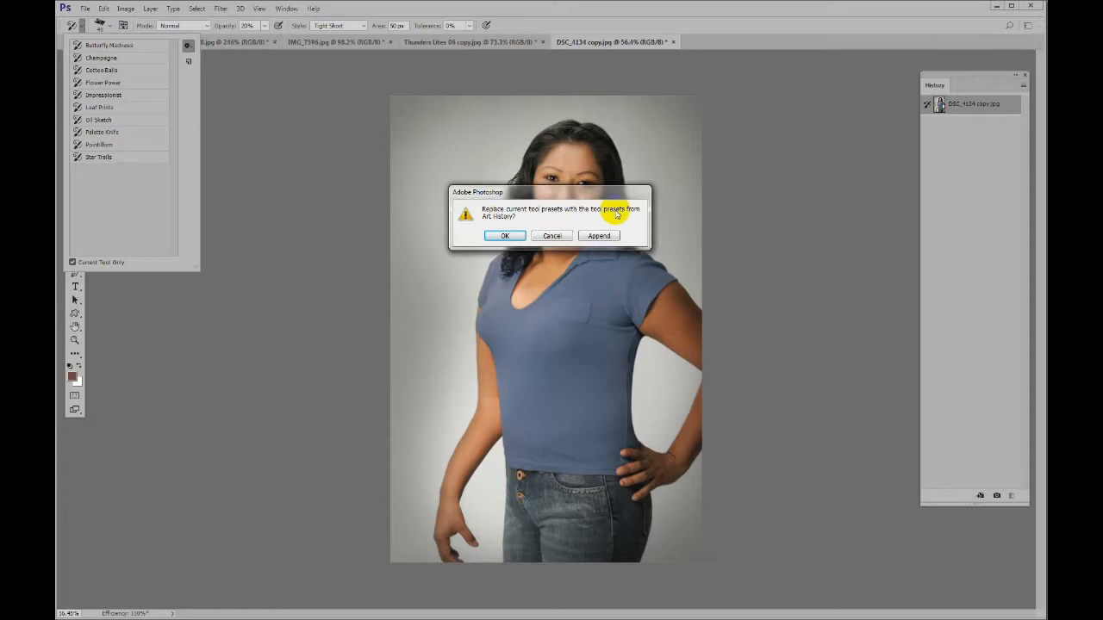
pyautogui.click(505, 236)
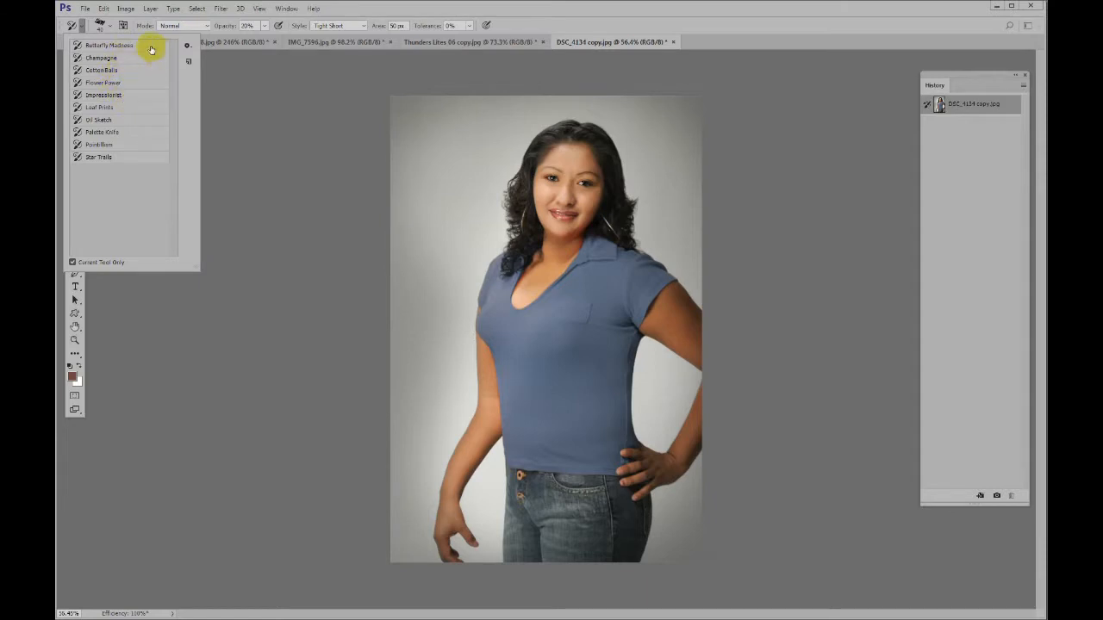
# Try the Butterfly Madness, Champagne and Leaf Prints tool presets one after another
pyautogui.click(119, 49)
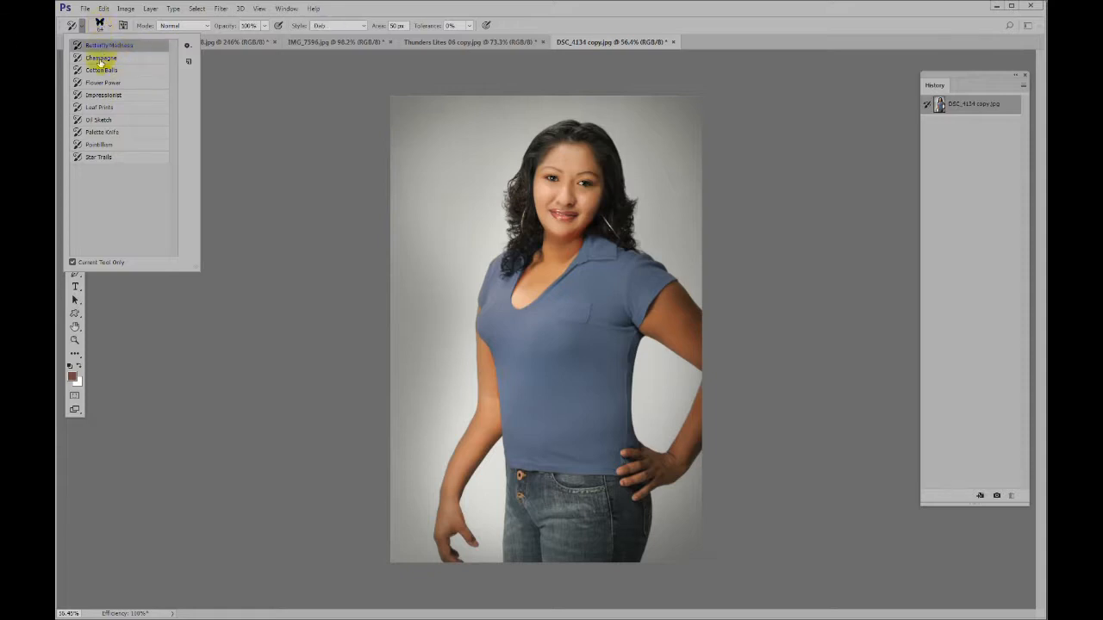
pyautogui.click(100, 59)
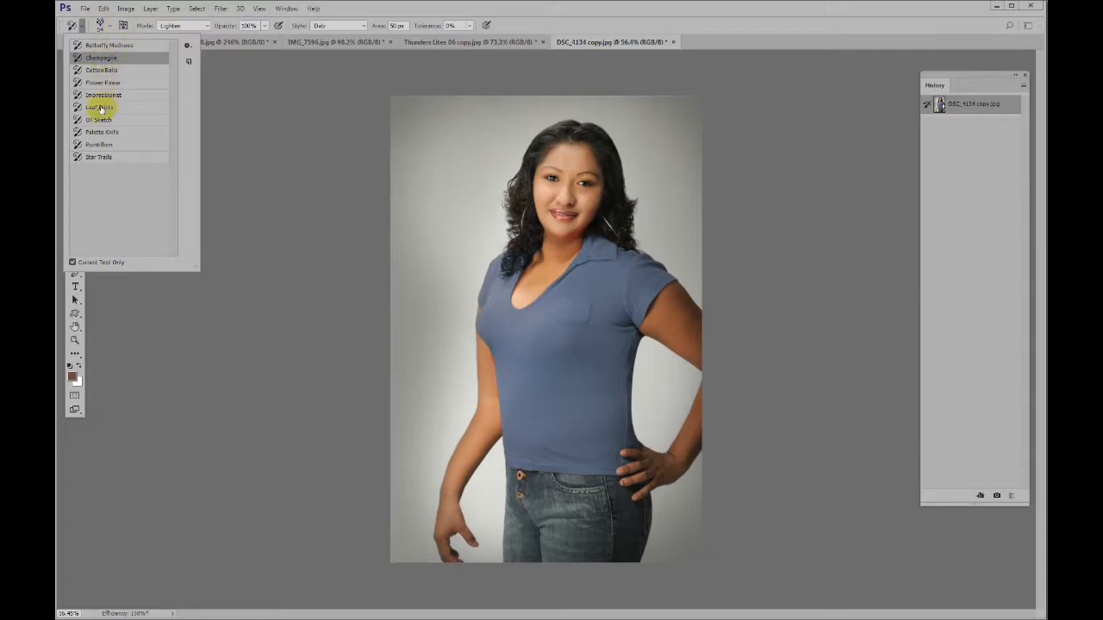
pyautogui.click(100, 107)
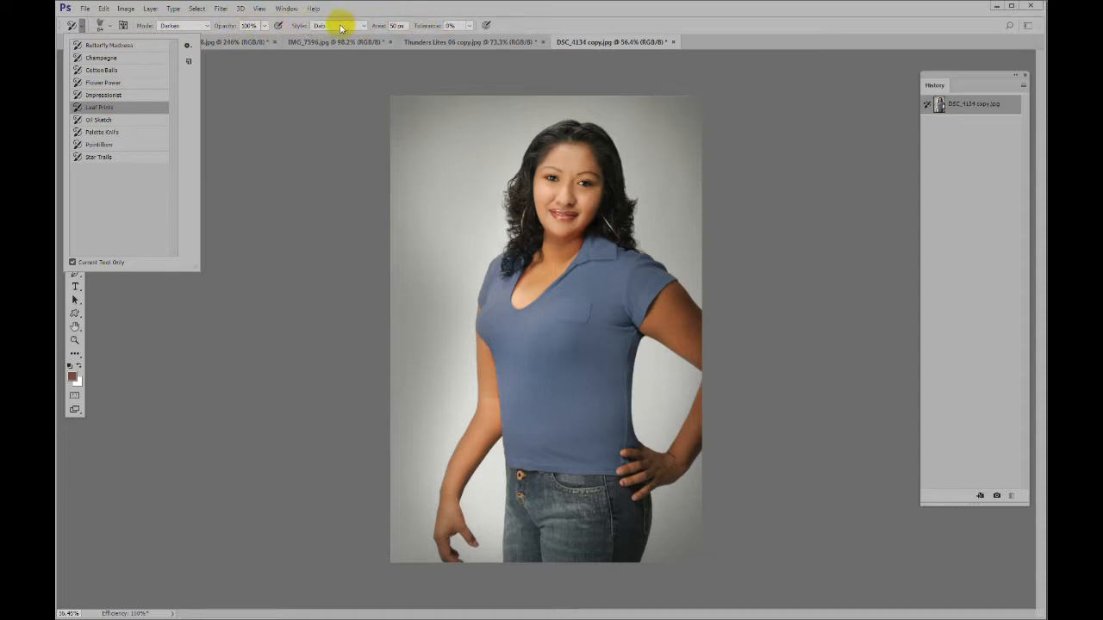
# Reset the Art History Brush to its default settings and set its style to Tight Medium
pyautogui.click(73, 25)
pyautogui.rightClick(72, 25)
pyautogui.click(101, 27)
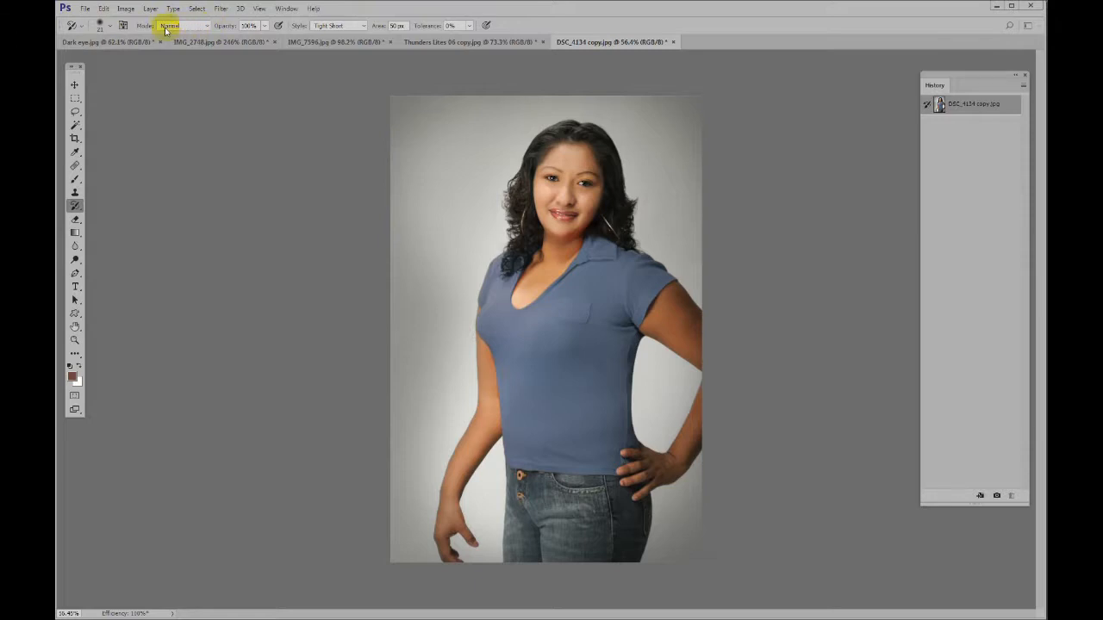
pyautogui.click(343, 27)
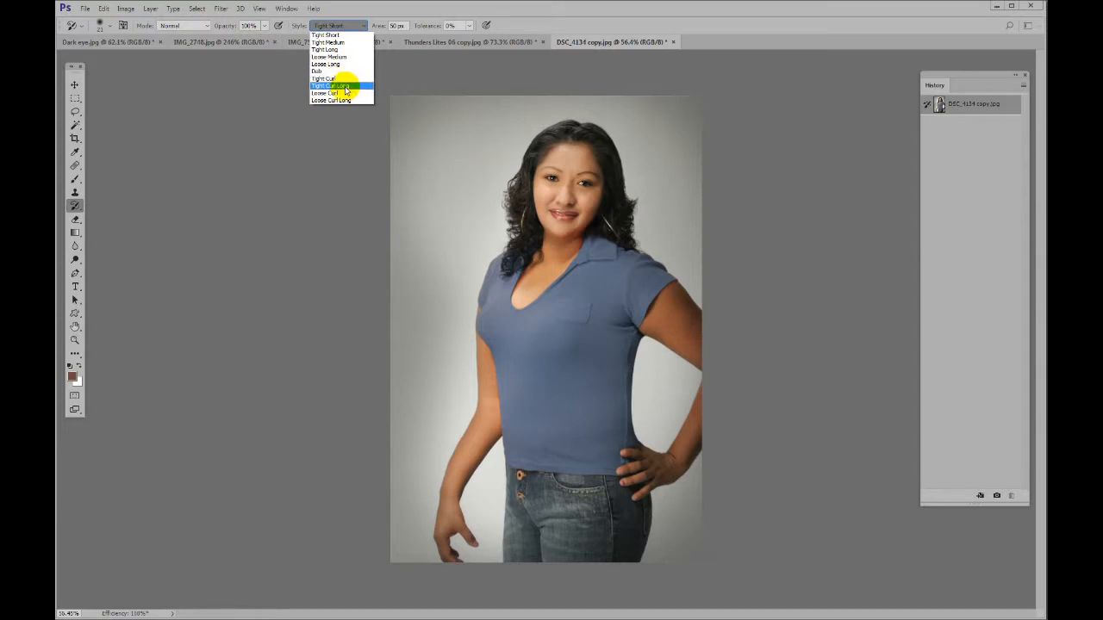
pyautogui.click(341, 43)
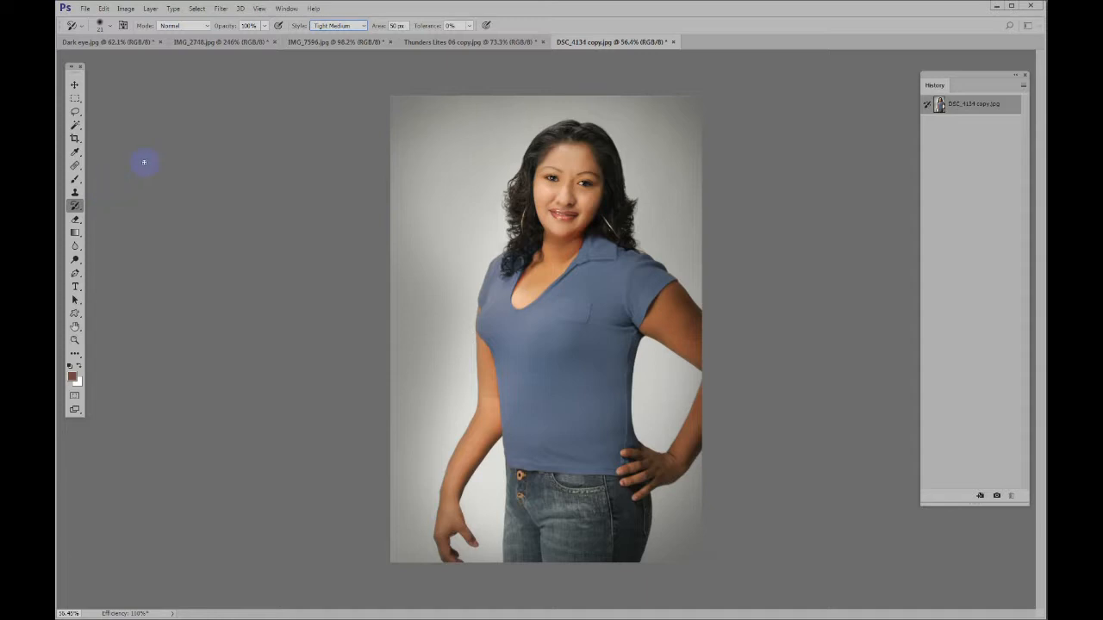
# Add a new layer above the background, fill it with white at 100% opacity, and return to the Art History Brush
pyautogui.press('F7')
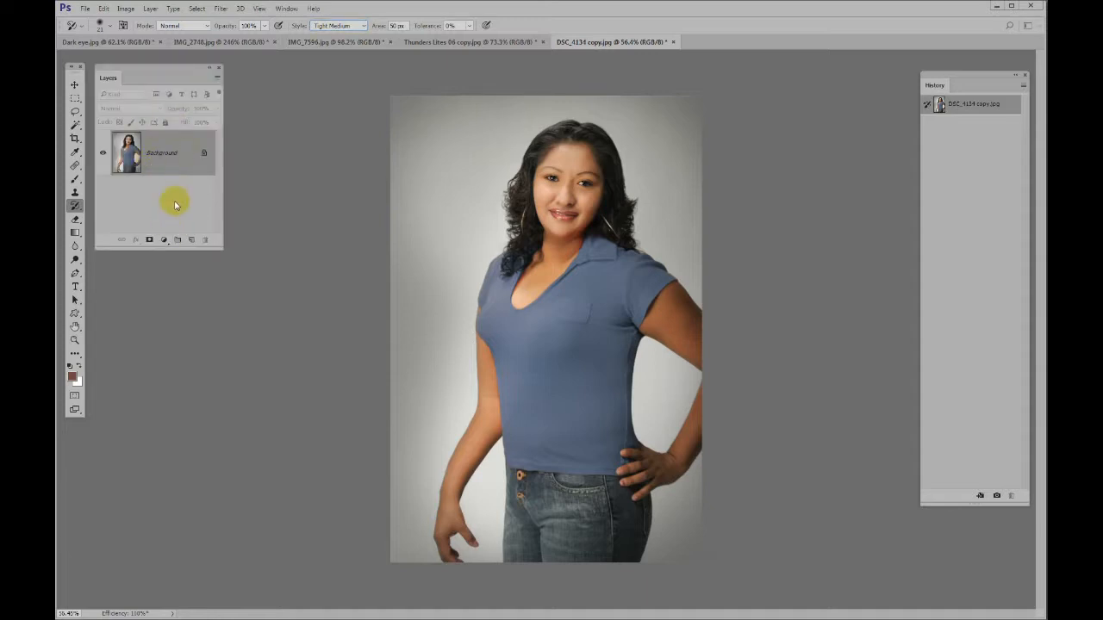
pyautogui.click(192, 240)
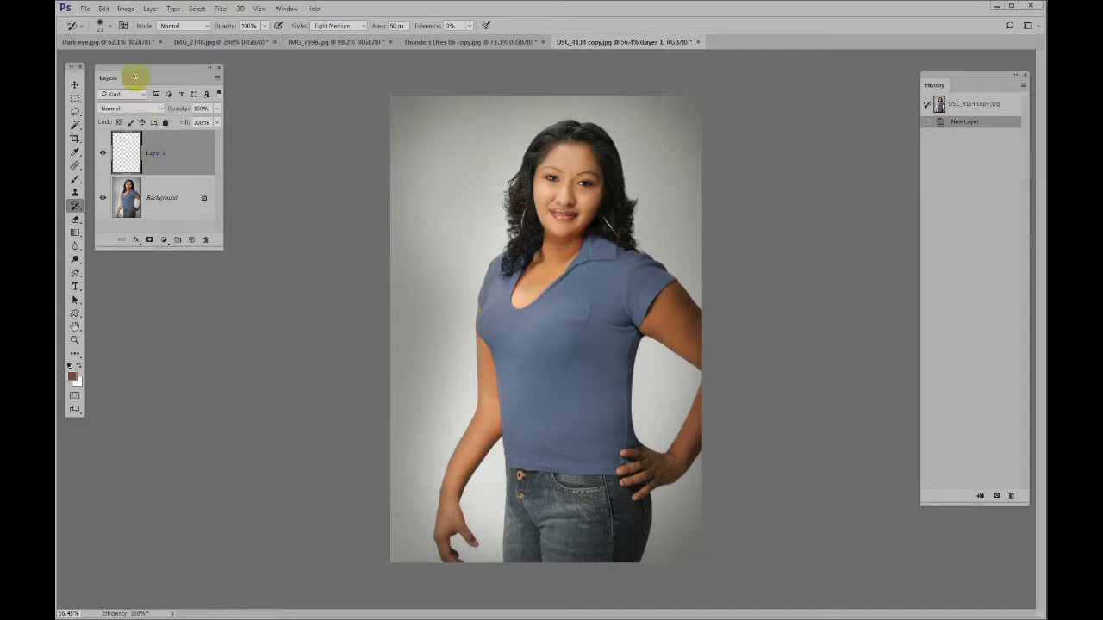
pyautogui.click(104, 9)
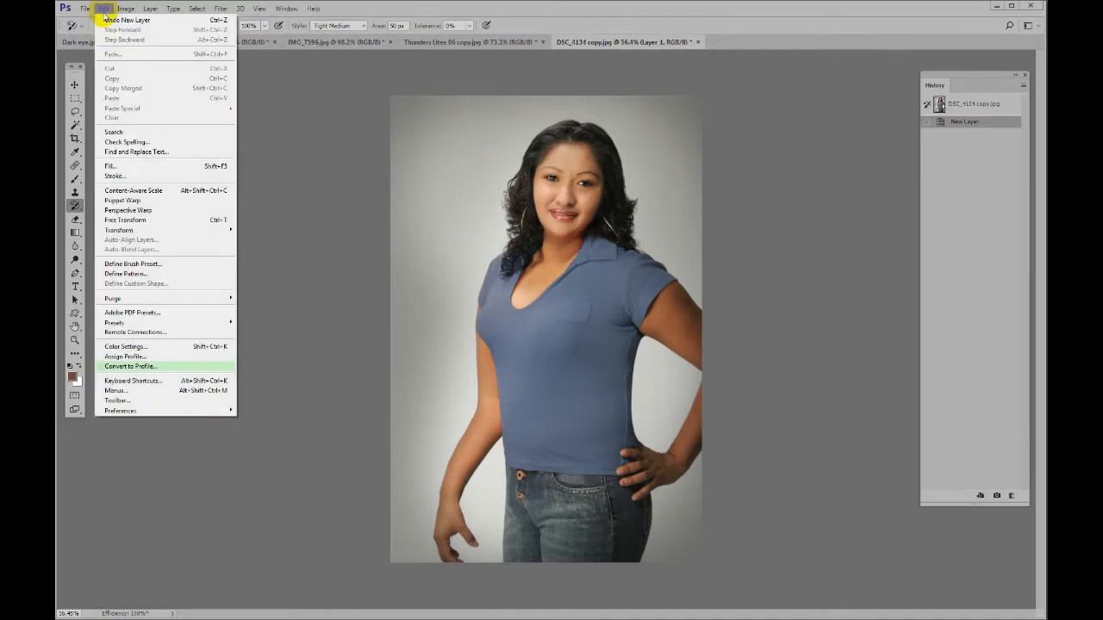
pyautogui.click(116, 166)
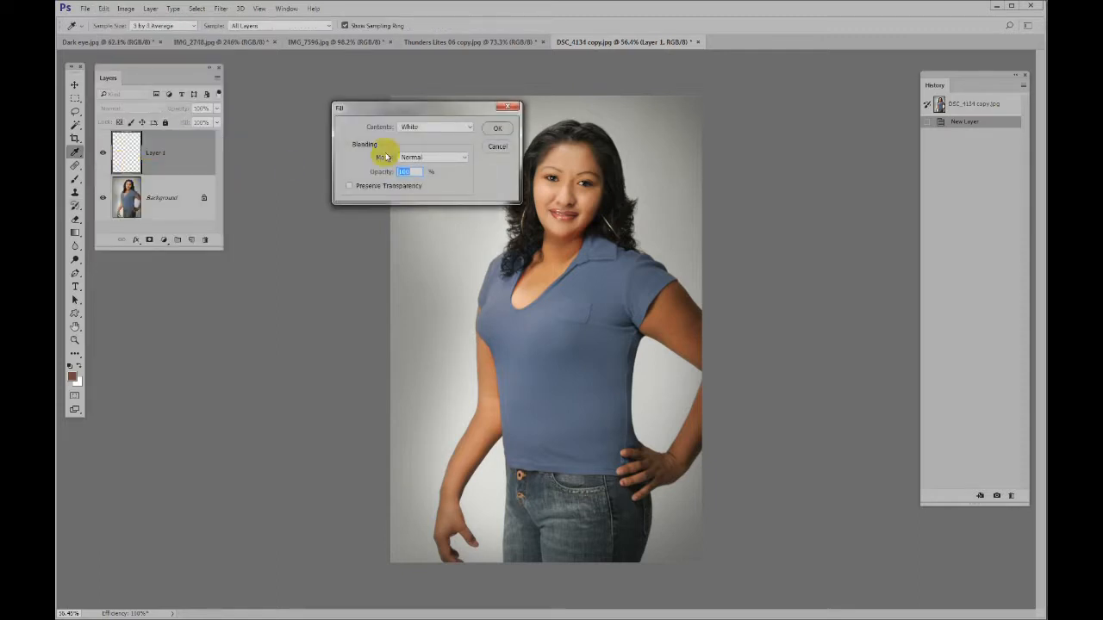
pyautogui.click(414, 130)
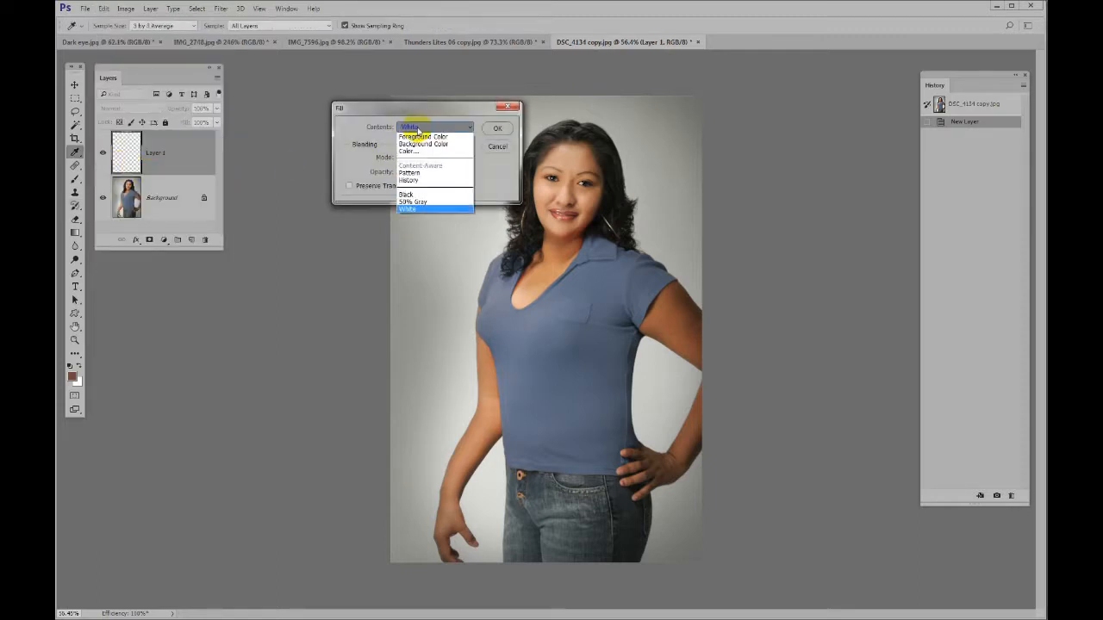
pyautogui.click(410, 208)
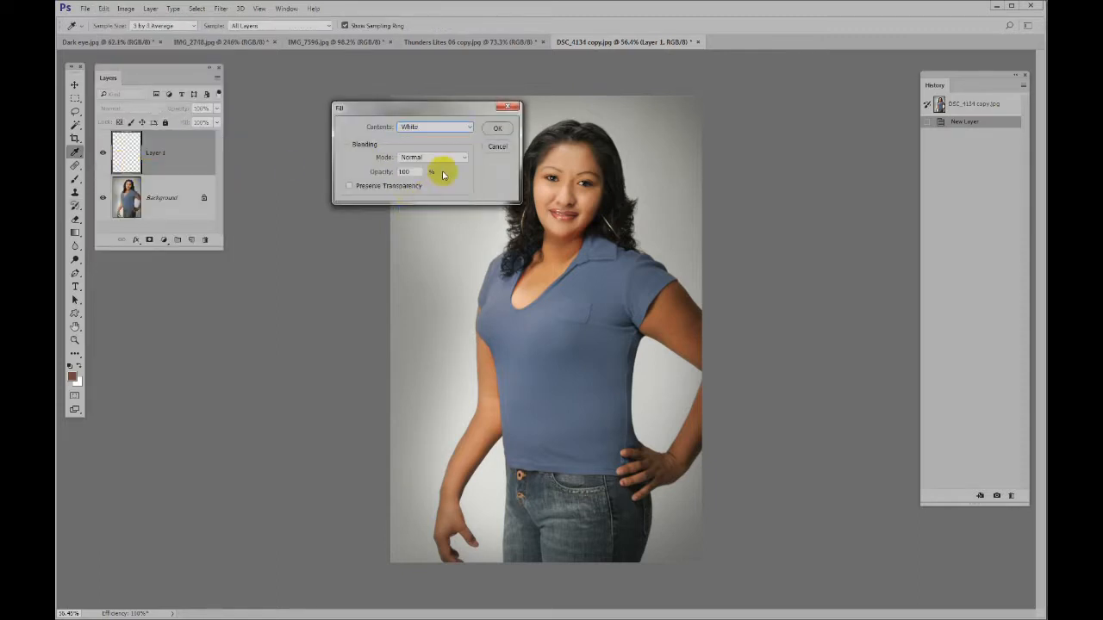
pyautogui.click(496, 131)
pyautogui.press('y')
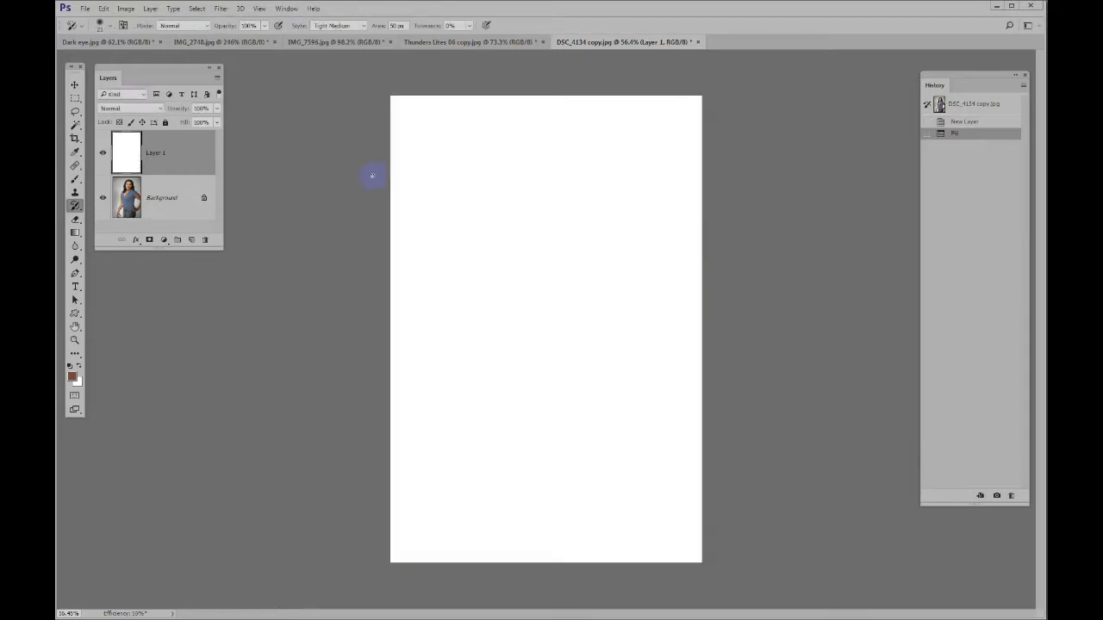
# Paint the woman's hair, face and blue shirt roughly onto the white layer with the Art History Brush at size 25
pyautogui.moveTo(480, 245)
pyautogui.mouseDown()
pyautogui.moveTo(490, 261)
pyautogui.moveTo(552, 227)
pyautogui.moveTo(541, 221)
pyautogui.mouseUp()
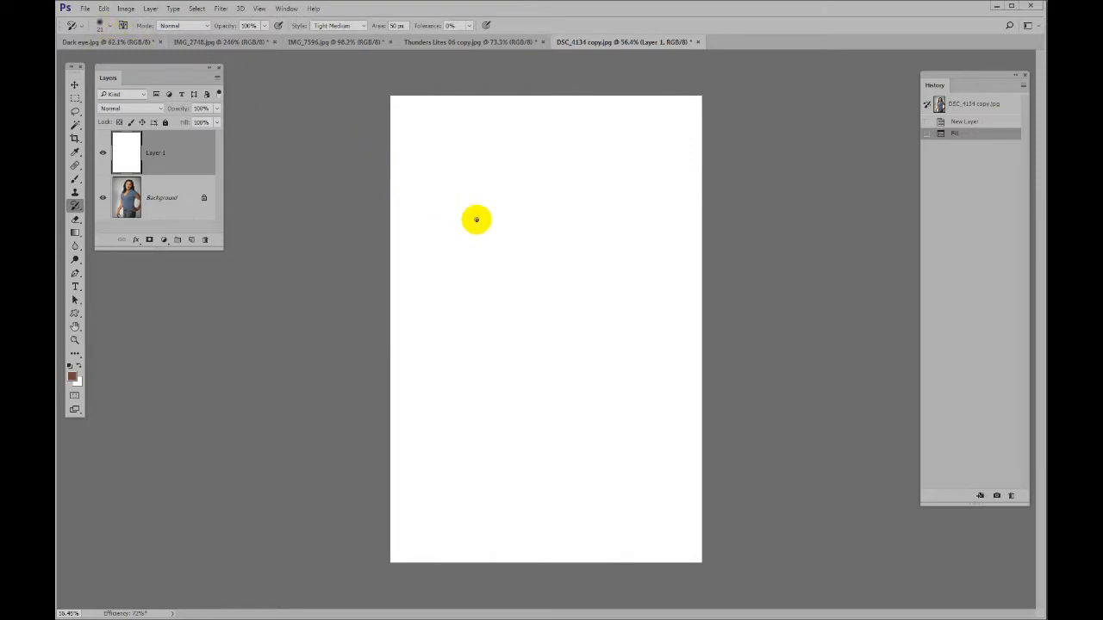
pyautogui.moveTo(539, 208)
pyautogui.mouseDown()
pyautogui.moveTo(533, 259)
pyautogui.moveTo(566, 263)
pyautogui.moveTo(525, 283)
pyautogui.moveTo(511, 247)
pyautogui.moveTo(520, 222)
pyautogui.moveTo(555, 231)
pyautogui.moveTo(566, 255)
pyautogui.moveTo(530, 301)
pyautogui.moveTo(524, 334)
pyautogui.moveTo(542, 355)
pyautogui.moveTo(555, 334)
pyautogui.moveTo(536, 370)
pyautogui.moveTo(548, 413)
pyautogui.moveTo(572, 243)
pyautogui.moveTo(566, 217)
pyautogui.moveTo(535, 214)
pyautogui.moveTo(511, 228)
pyautogui.moveTo(505, 273)
pyautogui.moveTo(517, 212)
pyautogui.mouseUp()
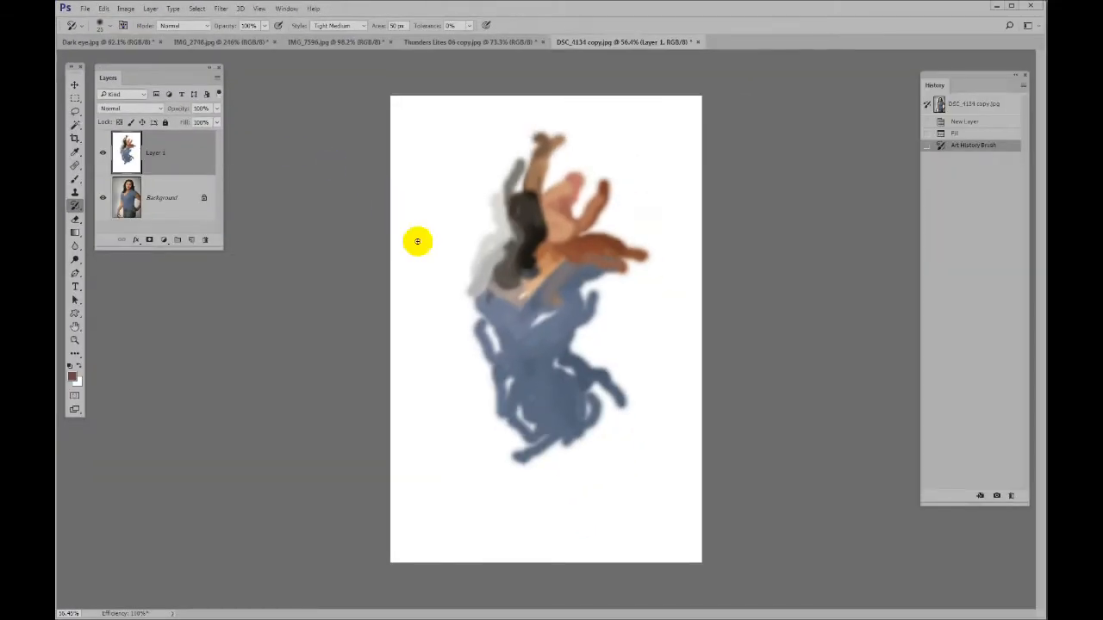
pyautogui.moveTo(514, 251)
pyautogui.mouseDown()
pyautogui.moveTo(517, 209)
pyautogui.moveTo(499, 226)
pyautogui.moveTo(485, 222)
pyautogui.moveTo(489, 282)
pyautogui.moveTo(465, 285)
pyautogui.moveTo(501, 335)
pyautogui.moveTo(544, 350)
pyautogui.mouseUp()
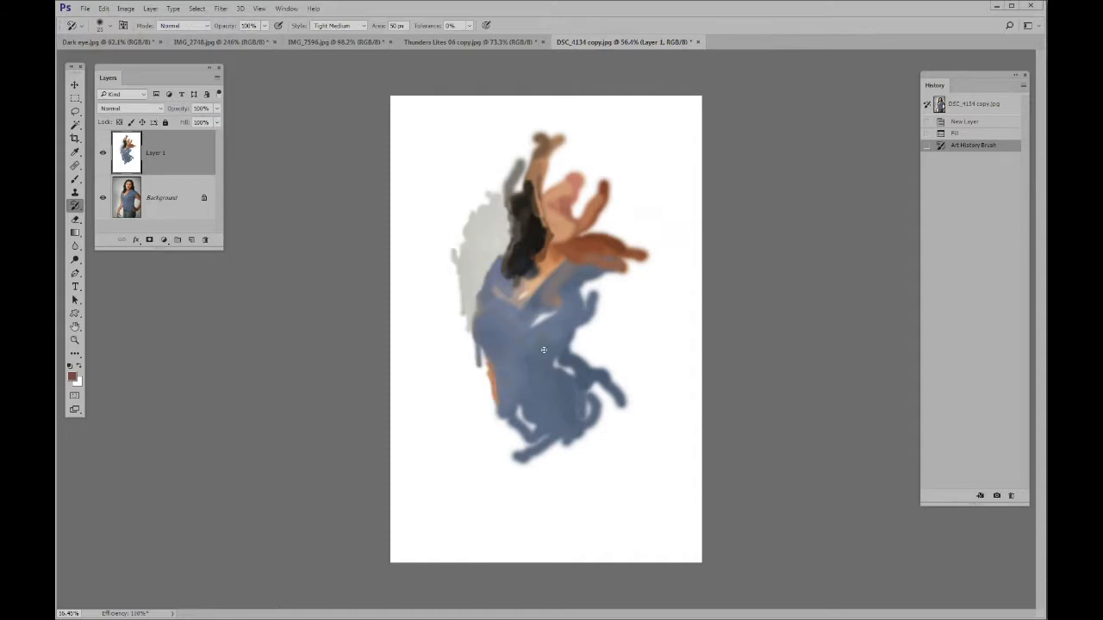
pyautogui.moveTo(555, 311)
pyautogui.mouseDown()
pyautogui.moveTo(545, 198)
pyautogui.moveTo(526, 183)
pyautogui.moveTo(550, 186)
pyautogui.moveTo(563, 164)
pyautogui.moveTo(573, 196)
pyautogui.moveTo(592, 207)
pyautogui.moveTo(580, 205)
pyautogui.moveTo(583, 173)
pyautogui.moveTo(555, 140)
pyautogui.moveTo(579, 148)
pyautogui.moveTo(600, 221)
pyautogui.moveTo(601, 168)
pyautogui.moveTo(612, 168)
pyautogui.moveTo(599, 150)
pyautogui.moveTo(624, 240)
pyautogui.moveTo(611, 238)
pyautogui.moveTo(617, 258)
pyautogui.moveTo(580, 307)
pyautogui.moveTo(603, 323)
pyautogui.moveTo(593, 360)
pyautogui.moveTo(561, 375)
pyautogui.moveTo(583, 397)
pyautogui.mouseUp()
pyautogui.moveTo(511, 394)
pyautogui.mouseDown()
pyautogui.moveTo(485, 353)
pyautogui.moveTo(488, 305)
pyautogui.moveTo(531, 289)
pyautogui.moveTo(567, 205)
pyautogui.moveTo(590, 188)
pyautogui.moveTo(600, 211)
pyautogui.moveTo(587, 132)
pyautogui.moveTo(556, 155)
pyautogui.moveTo(530, 152)
pyautogui.moveTo(488, 230)
pyautogui.moveTo(542, 238)
pyautogui.moveTo(568, 210)
pyautogui.moveTo(626, 237)
pyautogui.moveTo(616, 166)
pyautogui.moveTo(578, 131)
pyautogui.moveTo(594, 131)
pyautogui.moveTo(628, 230)
pyautogui.moveTo(622, 319)
pyautogui.mouseUp()
pyautogui.moveTo(615, 338)
pyautogui.mouseDown()
pyautogui.moveTo(633, 294)
pyautogui.moveTo(609, 388)
pyautogui.mouseUp()
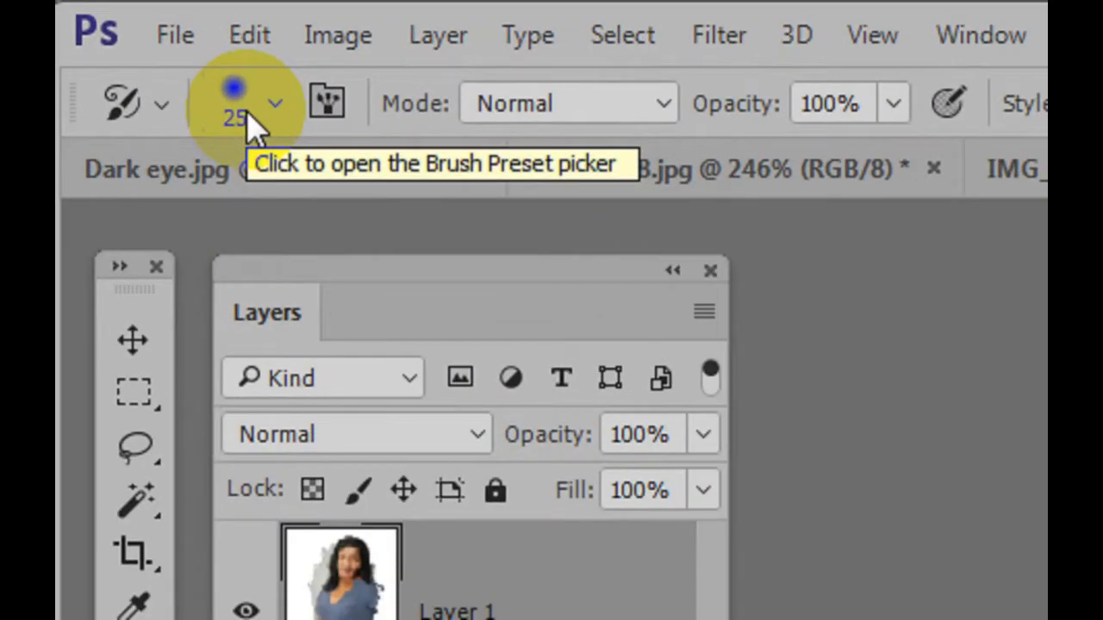
# Reduce the brush size below 15 and paint finer detail into the face, hair and neckline
pyautogui.press('[')
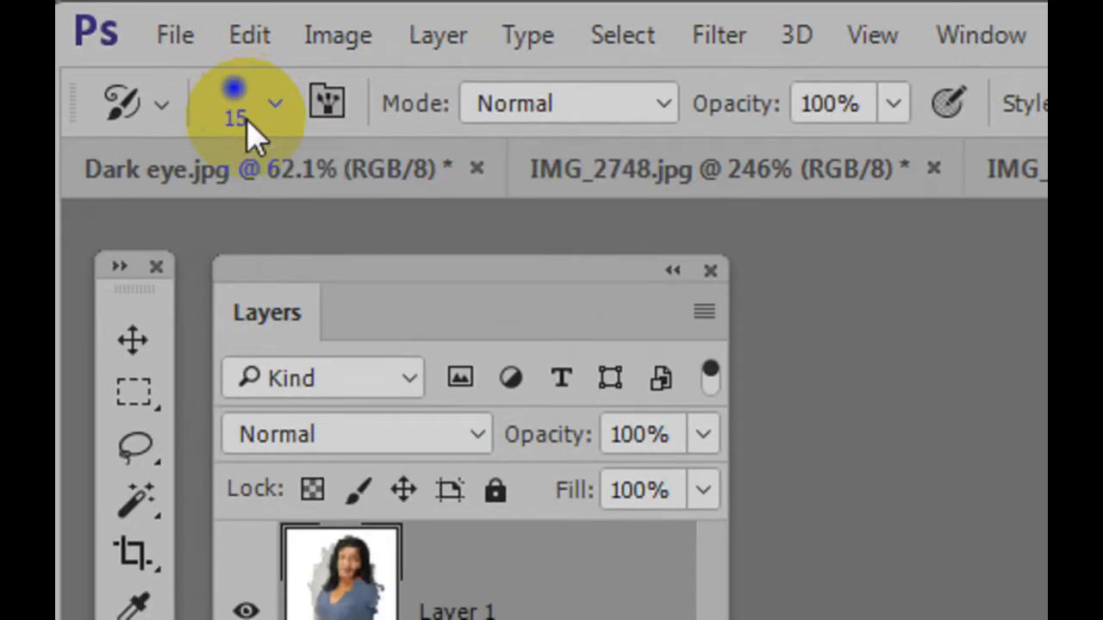
pyautogui.press('[')
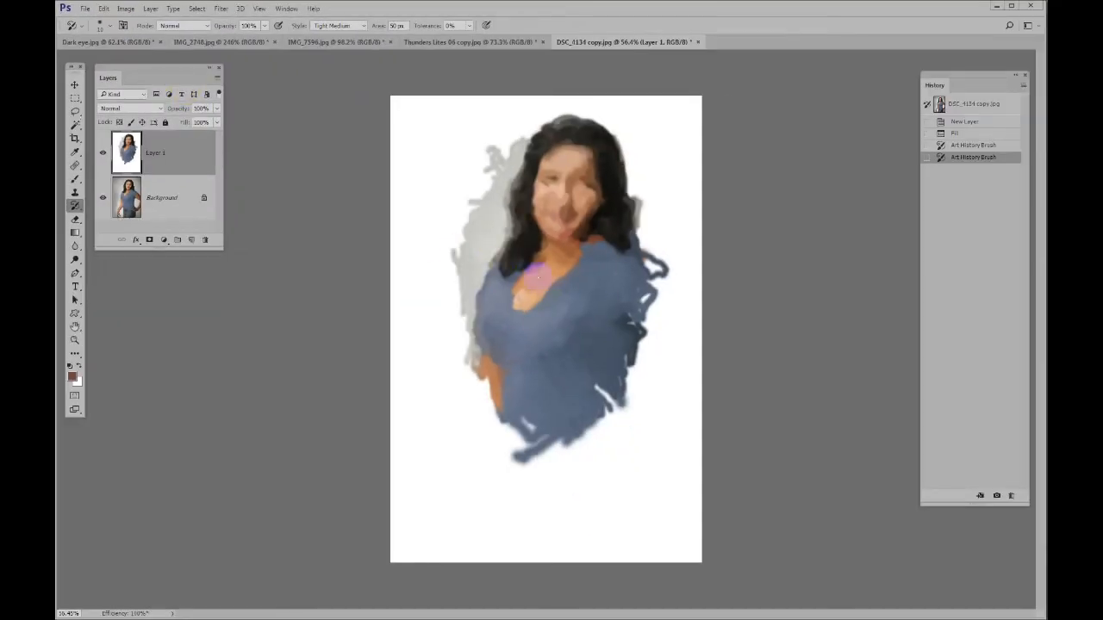
pyautogui.moveTo(536, 275)
pyautogui.mouseDown()
pyautogui.moveTo(564, 268)
pyautogui.moveTo(554, 253)
pyautogui.moveTo(581, 245)
pyautogui.moveTo(564, 212)
pyautogui.mouseUp()
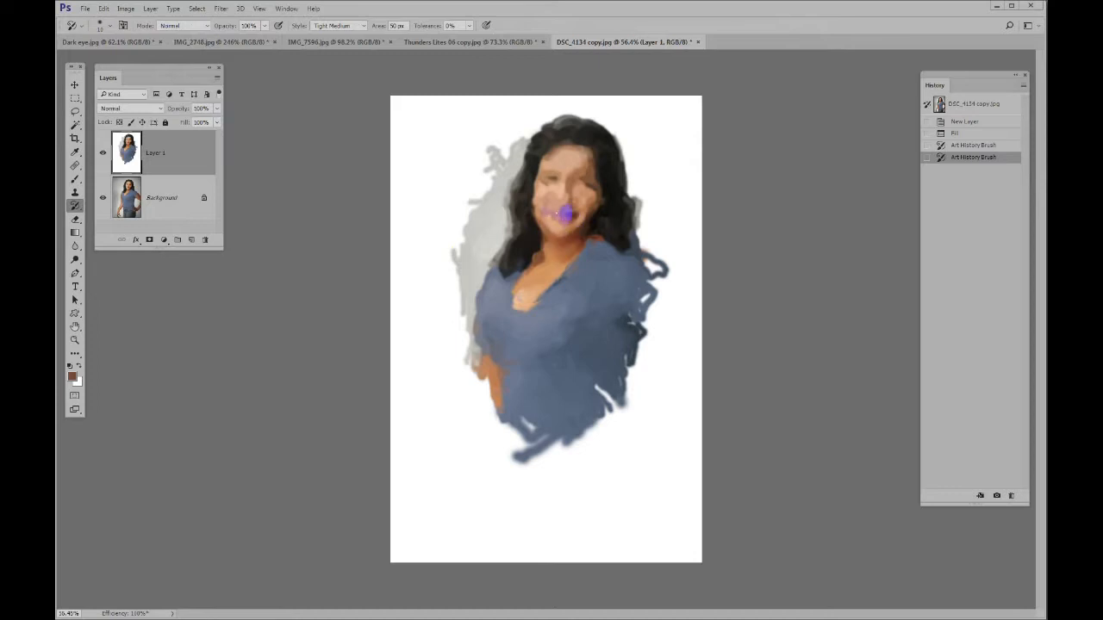
pyautogui.moveTo(558, 175)
pyautogui.mouseDown()
pyautogui.moveTo(585, 161)
pyautogui.moveTo(554, 129)
pyautogui.moveTo(539, 154)
pyautogui.moveTo(545, 177)
pyautogui.moveTo(518, 195)
pyautogui.moveTo(555, 214)
pyautogui.moveTo(581, 210)
pyautogui.moveTo(603, 199)
pyautogui.moveTo(618, 161)
pyautogui.moveTo(570, 128)
pyautogui.moveTo(592, 199)
pyautogui.moveTo(562, 220)
pyautogui.moveTo(564, 210)
pyautogui.moveTo(569, 241)
pyautogui.moveTo(544, 278)
pyautogui.mouseUp()
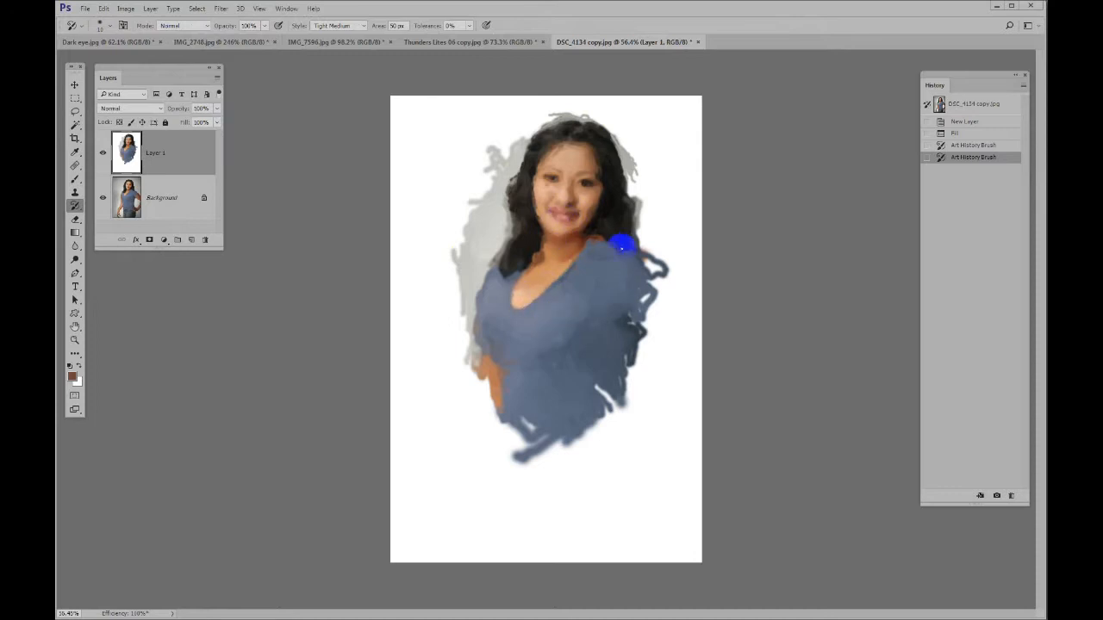
pyautogui.click(623, 248)
# Set the brush opacity to 26% and refine the edges of the hair, shirt and arms and the backdrop around the head
pyautogui.moveTo(231, 26); pyautogui.dragTo(217, 26)
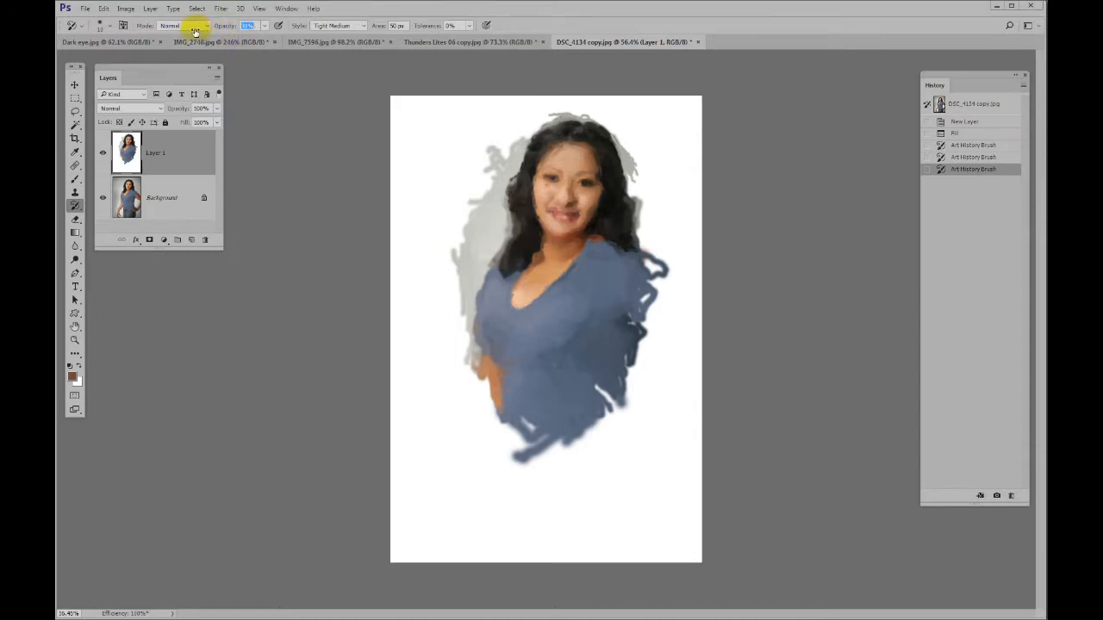
pyautogui.moveTo(536, 143)
pyautogui.mouseDown()
pyautogui.moveTo(580, 146)
pyautogui.moveTo(581, 180)
pyautogui.moveTo(552, 176)
pyautogui.moveTo(569, 137)
pyautogui.moveTo(585, 146)
pyautogui.moveTo(544, 121)
pyautogui.moveTo(538, 155)
pyautogui.moveTo(543, 140)
pyautogui.moveTo(496, 196)
pyautogui.moveTo(492, 313)
pyautogui.mouseUp()
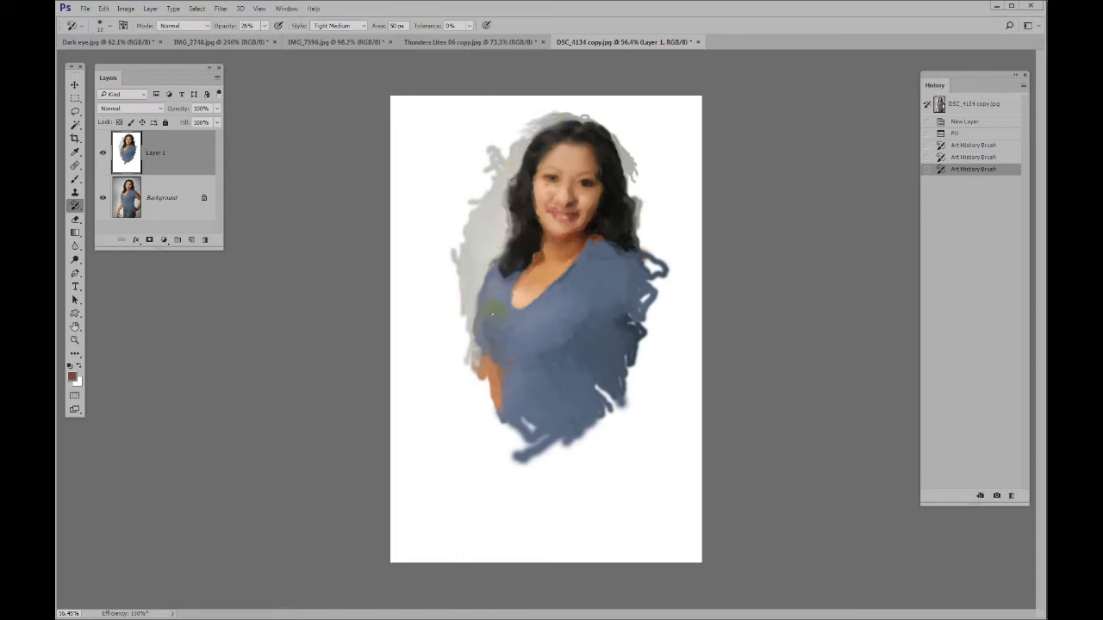
pyautogui.moveTo(473, 356)
pyautogui.mouseDown()
pyautogui.moveTo(458, 347)
pyautogui.moveTo(504, 379)
pyautogui.mouseUp()
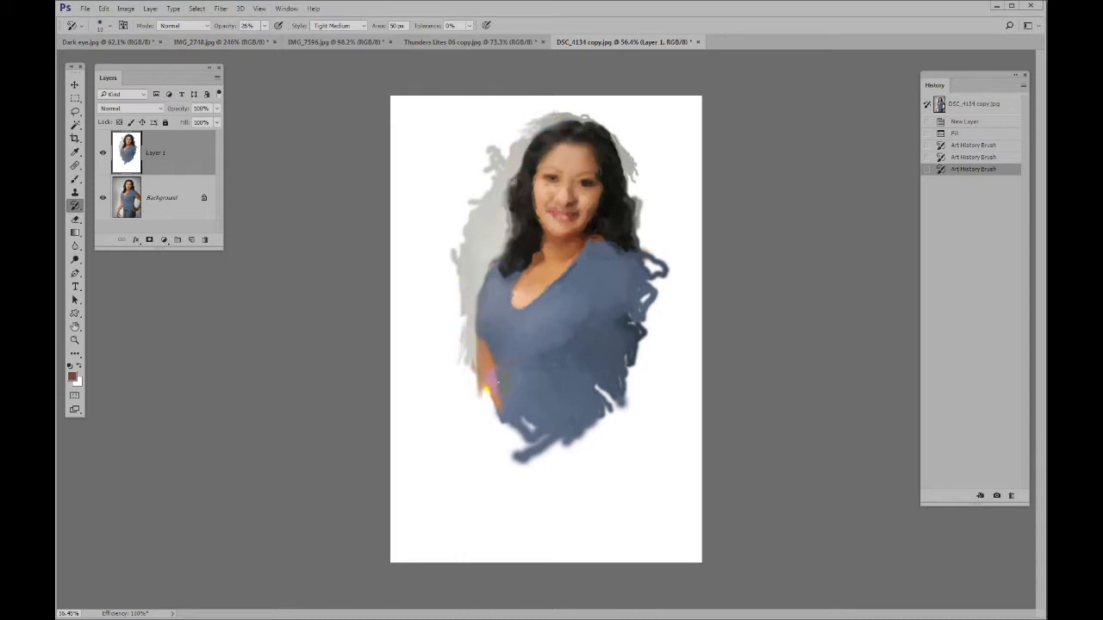
pyautogui.moveTo(613, 387)
pyautogui.mouseDown()
pyautogui.moveTo(647, 261)
pyautogui.moveTo(646, 217)
pyautogui.moveTo(619, 193)
pyautogui.moveTo(609, 158)
pyautogui.moveTo(620, 131)
pyautogui.moveTo(576, 120)
pyautogui.moveTo(585, 127)
pyautogui.mouseUp()
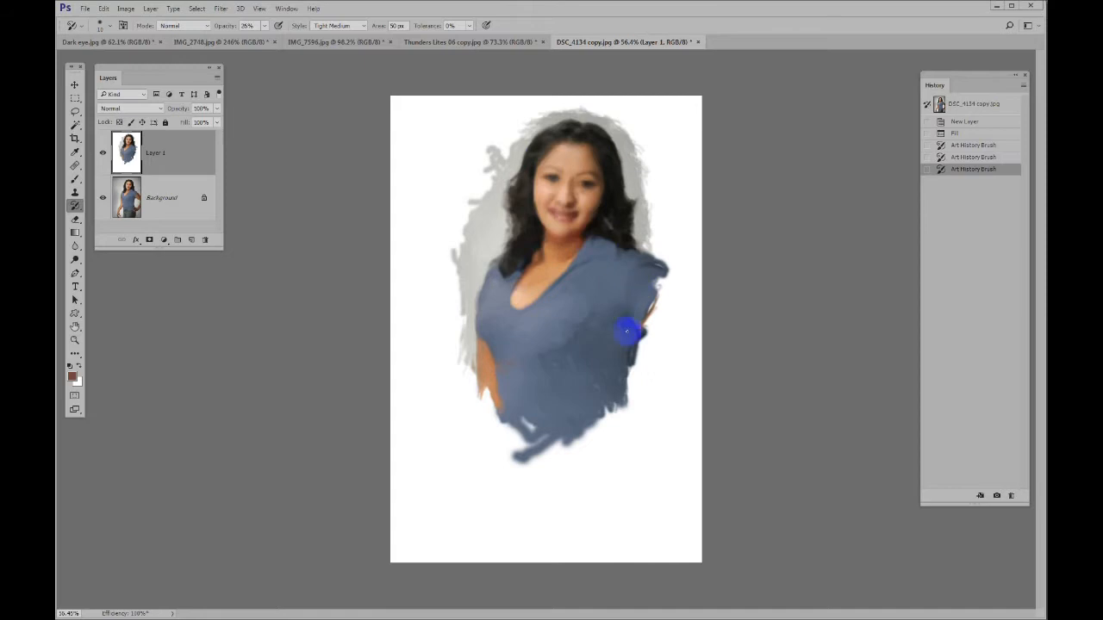
# Sharpen the painted eyes, nose, lips and neckline using brush sizes of 10 and smaller
pyautogui.scroll(8, 570, 206)
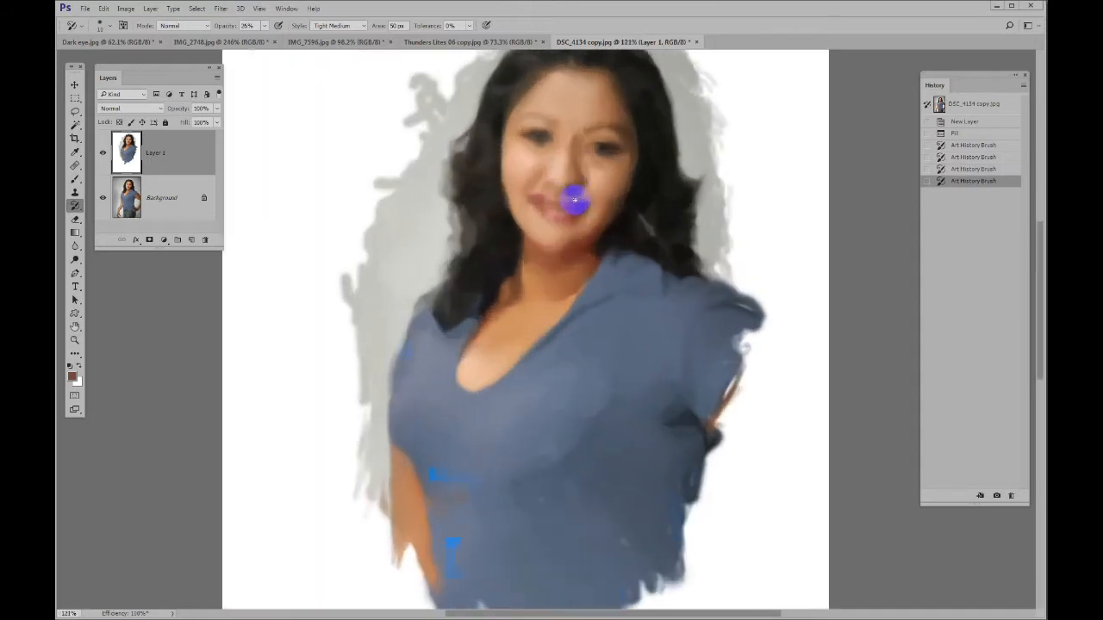
pyautogui.moveTo(564, 198); pyautogui.dragTo(505, 307)
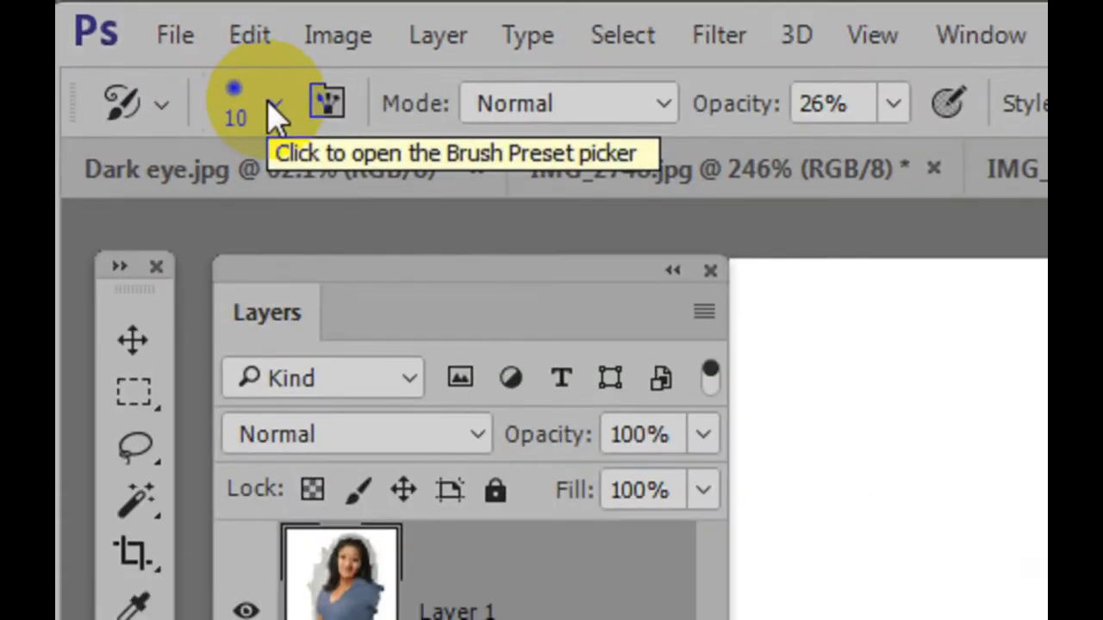
pyautogui.press('[')
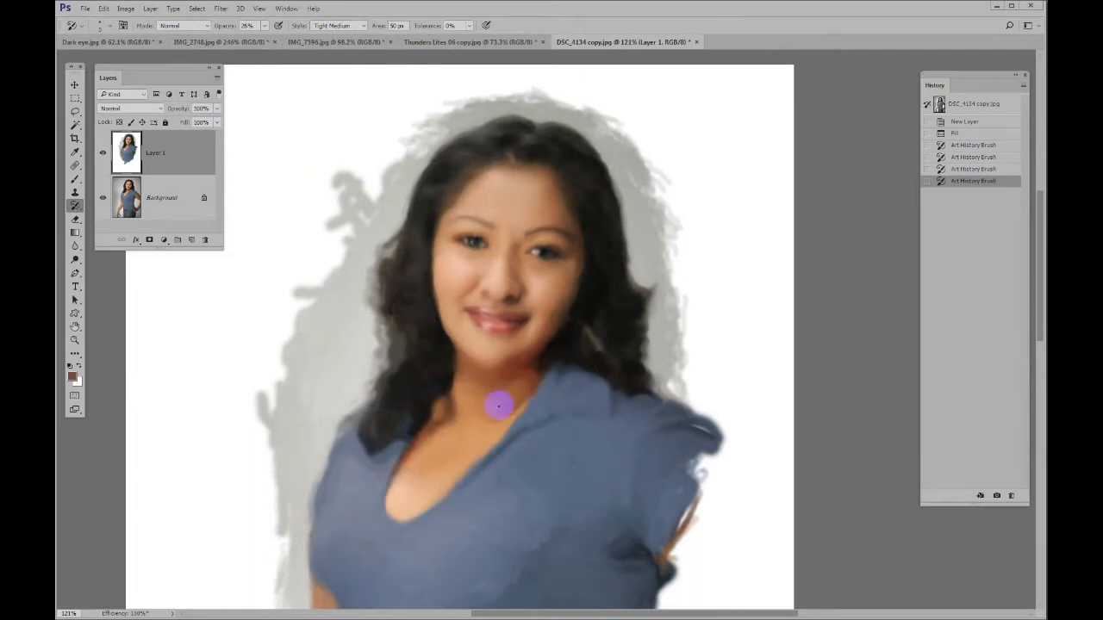
pyautogui.click(499, 244)
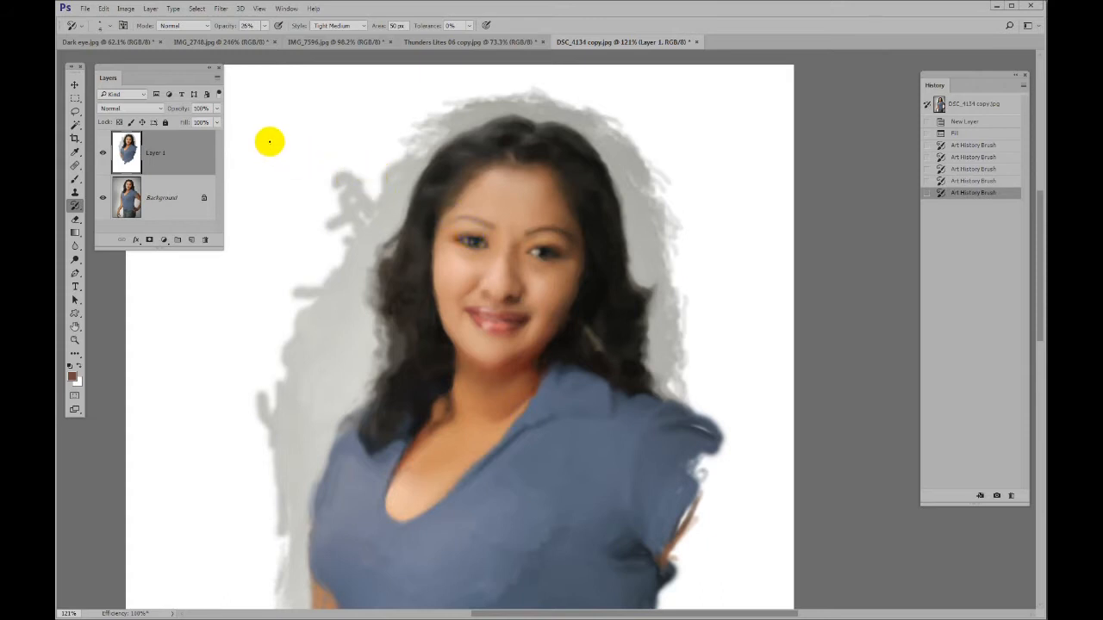
# Sharpen the painted eyes, eyebrows and upper lip on Layer 1 with a very fine Art History Brush at 26% opacity
pyautogui.click(493, 240)
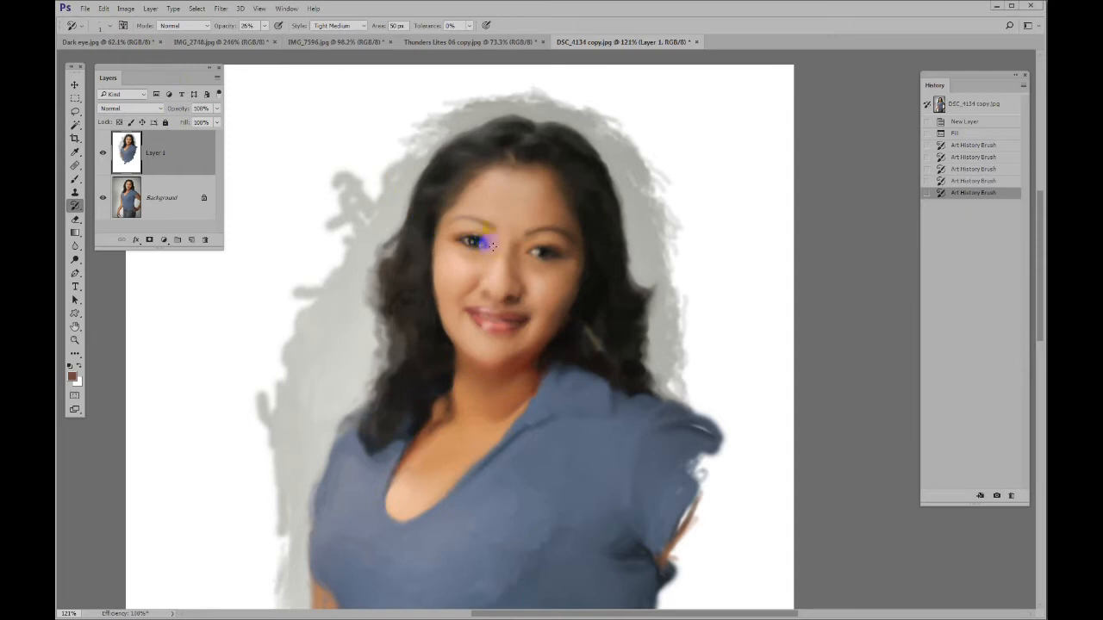
pyautogui.scroll(2, 485, 240)
pyautogui.click(597, 246)
pyautogui.moveTo(600, 254)
pyautogui.mouseDown()
pyautogui.moveTo(574, 253)
pyautogui.moveTo(594, 264)
pyautogui.moveTo(557, 272)
pyautogui.moveTo(587, 263)
pyautogui.mouseUp()
pyautogui.moveTo(570, 232)
pyautogui.mouseDown()
pyautogui.moveTo(608, 233)
pyautogui.moveTo(591, 226)
pyautogui.moveTo(566, 225)
pyautogui.moveTo(620, 250)
pyautogui.moveTo(589, 229)
pyautogui.mouseUp()
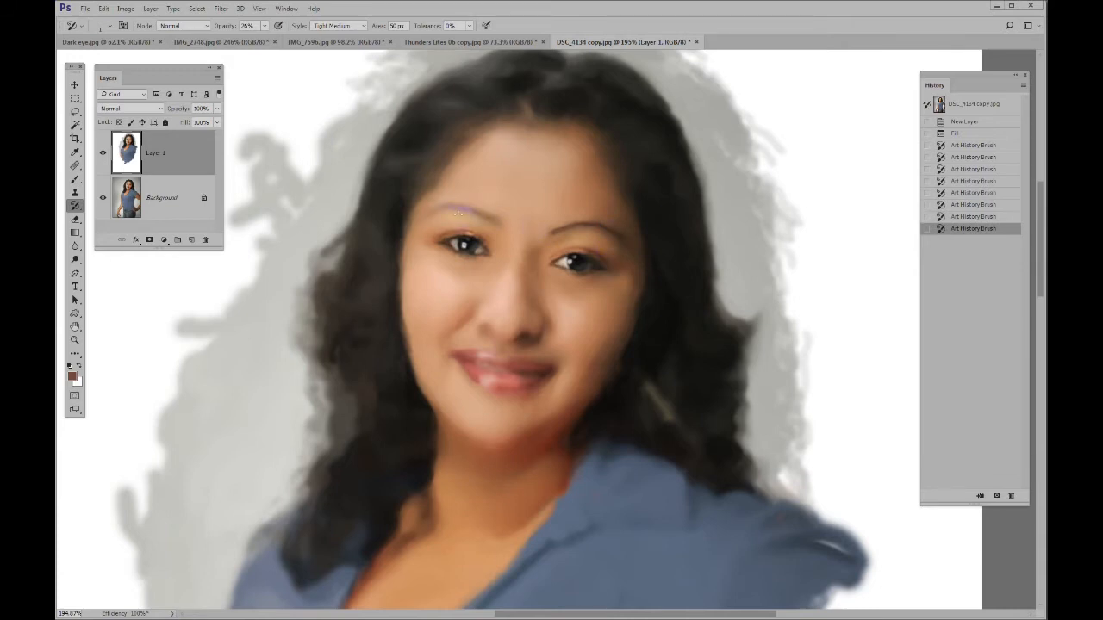
pyautogui.moveTo(461, 209); pyautogui.dragTo(463, 247)
pyautogui.moveTo(470, 361)
pyautogui.mouseDown()
pyautogui.moveTo(508, 352)
pyautogui.moveTo(533, 380)
pyautogui.moveTo(520, 389)
pyautogui.moveTo(546, 373)
pyautogui.moveTo(492, 354)
pyautogui.mouseUp()
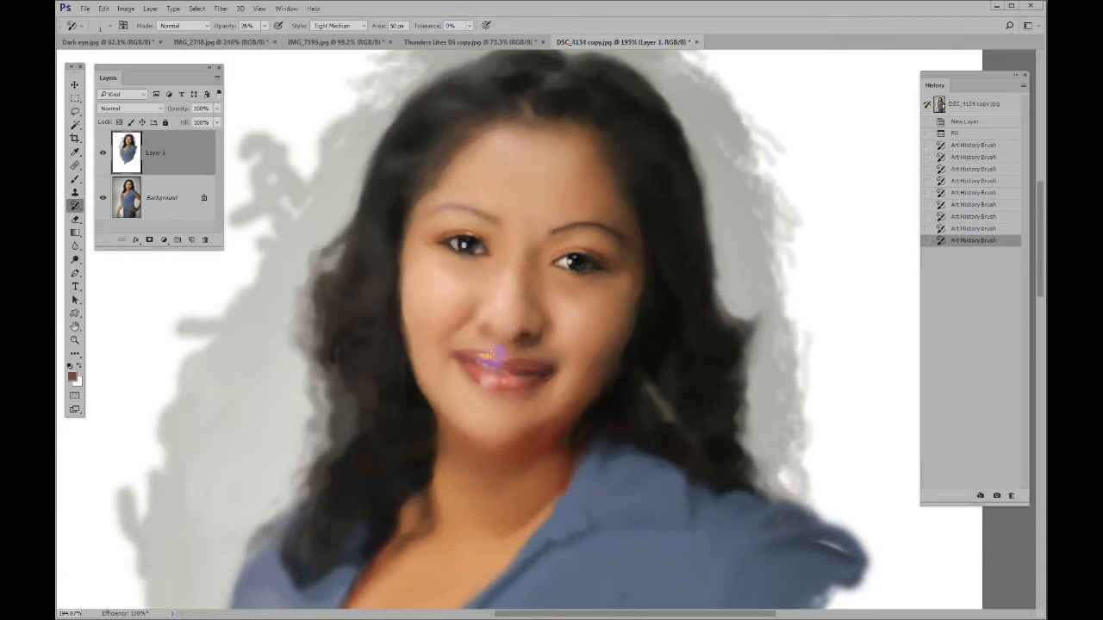
# Refine the cheek and jaw contours, hairline, curls and hoop earrings with fine Art History Brush strokes
pyautogui.moveTo(593, 330)
pyautogui.mouseDown()
pyautogui.moveTo(581, 381)
pyautogui.moveTo(546, 382)
pyautogui.moveTo(574, 386)
pyautogui.moveTo(633, 281)
pyautogui.moveTo(602, 350)
pyautogui.moveTo(542, 380)
pyautogui.moveTo(516, 415)
pyautogui.moveTo(441, 407)
pyautogui.mouseUp()
pyautogui.moveTo(426, 368)
pyautogui.mouseDown()
pyautogui.moveTo(403, 320)
pyautogui.moveTo(416, 225)
pyautogui.moveTo(430, 185)
pyautogui.moveTo(469, 140)
pyautogui.moveTo(478, 81)
pyautogui.moveTo(451, 93)
pyautogui.mouseUp()
pyautogui.moveTo(531, 119); pyautogui.dragTo(521, 179)
pyautogui.moveTo(543, 137)
pyautogui.mouseDown()
pyautogui.moveTo(624, 168)
pyautogui.moveTo(636, 160)
pyautogui.moveTo(682, 288)
pyautogui.moveTo(674, 322)
pyautogui.moveTo(727, 429)
pyautogui.moveTo(731, 467)
pyautogui.moveTo(737, 459)
pyautogui.moveTo(728, 482)
pyautogui.moveTo(653, 465)
pyautogui.moveTo(665, 498)
pyautogui.moveTo(627, 494)
pyautogui.mouseUp()
pyautogui.moveTo(396, 444)
pyautogui.mouseDown()
pyautogui.moveTo(348, 463)
pyautogui.moveTo(362, 421)
pyautogui.moveTo(350, 480)
pyautogui.moveTo(356, 425)
pyautogui.moveTo(324, 424)
pyautogui.moveTo(328, 503)
pyautogui.moveTo(342, 472)
pyautogui.moveTo(338, 320)
pyautogui.moveTo(329, 327)
pyautogui.moveTo(398, 200)
pyautogui.moveTo(335, 537)
pyautogui.moveTo(359, 503)
pyautogui.moveTo(334, 477)
pyautogui.moveTo(312, 509)
pyautogui.moveTo(304, 500)
pyautogui.moveTo(304, 543)
pyautogui.moveTo(329, 543)
pyautogui.moveTo(346, 567)
pyautogui.mouseUp()
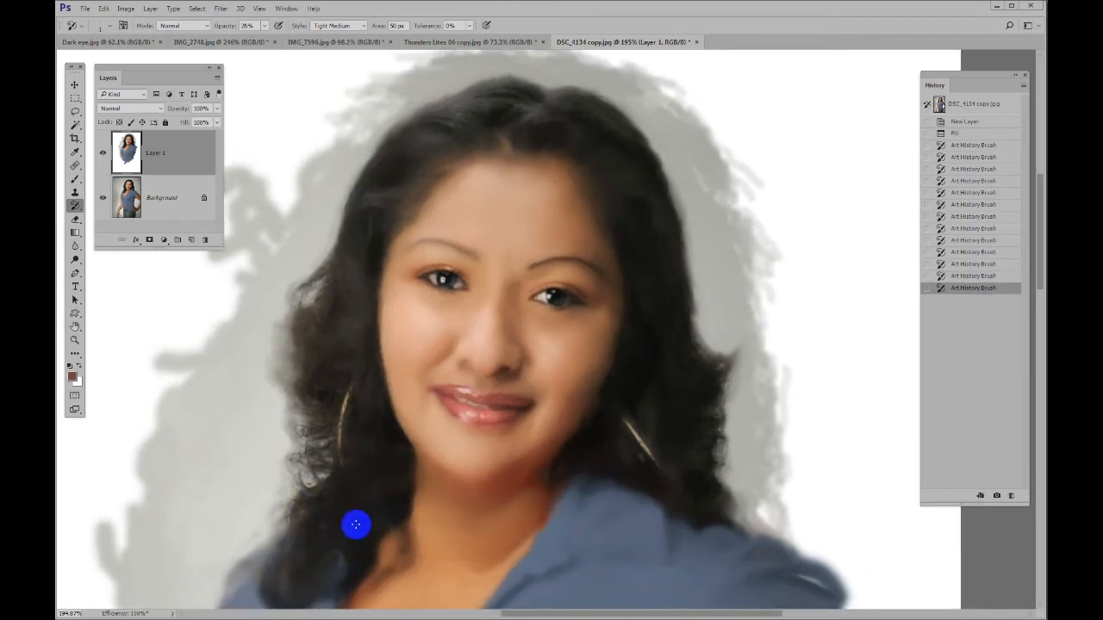
pyautogui.moveTo(357, 524); pyautogui.dragTo(374, 405)
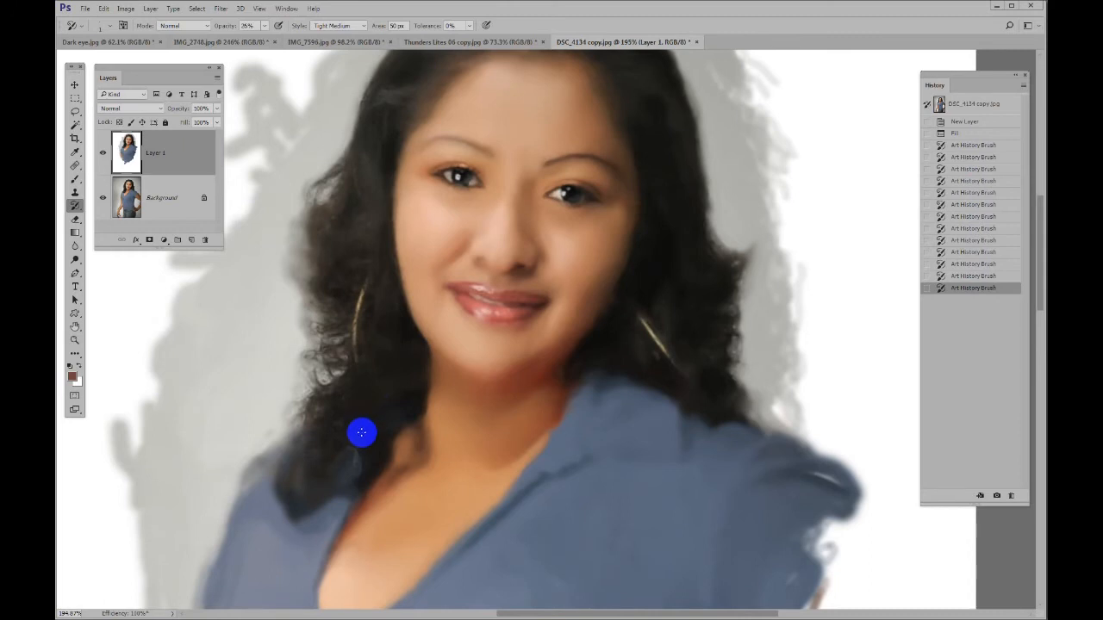
# Enlarge the brush slightly and refine the neckline, the shirt collar and both hoop earrings
pyautogui.press(']')
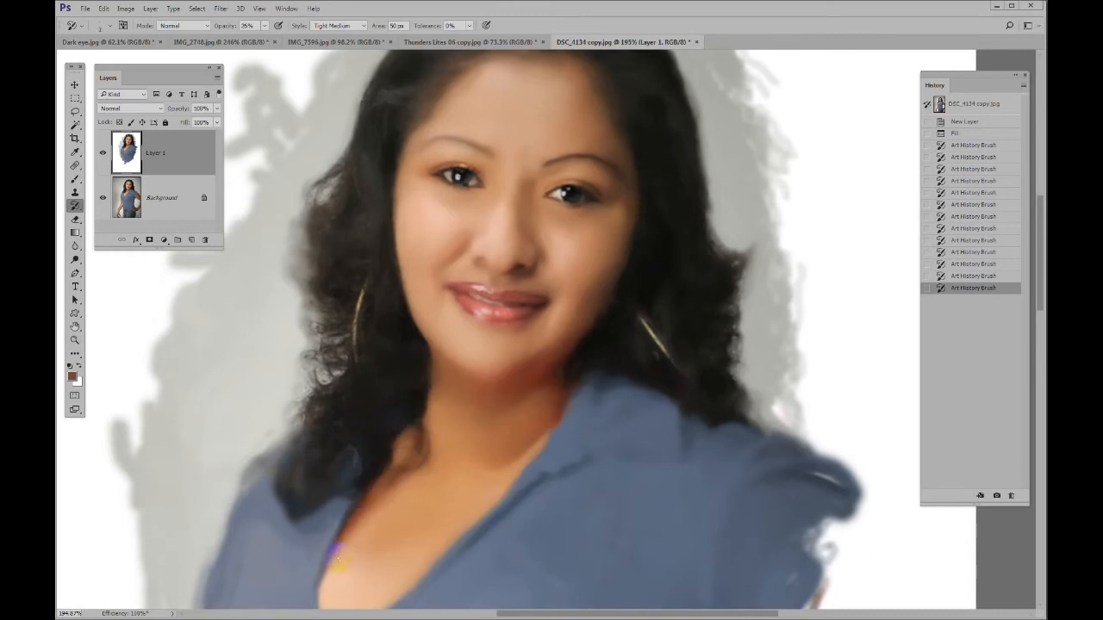
pyautogui.moveTo(337, 556); pyautogui.dragTo(338, 562)
pyautogui.moveTo(392, 517)
pyautogui.mouseDown()
pyautogui.moveTo(402, 452)
pyautogui.moveTo(336, 531)
pyautogui.mouseUp()
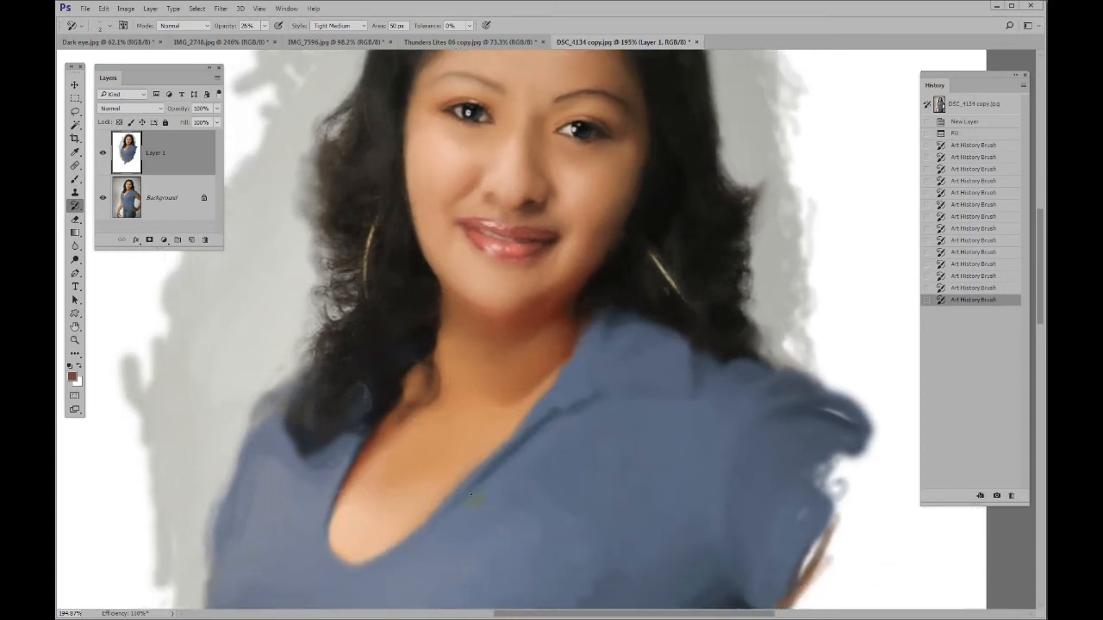
pyautogui.moveTo(580, 342)
pyautogui.mouseDown()
pyautogui.moveTo(635, 309)
pyautogui.moveTo(658, 279)
pyautogui.moveTo(684, 289)
pyautogui.moveTo(661, 265)
pyautogui.mouseUp()
pyautogui.moveTo(384, 228)
pyautogui.mouseDown()
pyautogui.moveTo(369, 253)
pyautogui.moveTo(377, 318)
pyautogui.mouseUp()
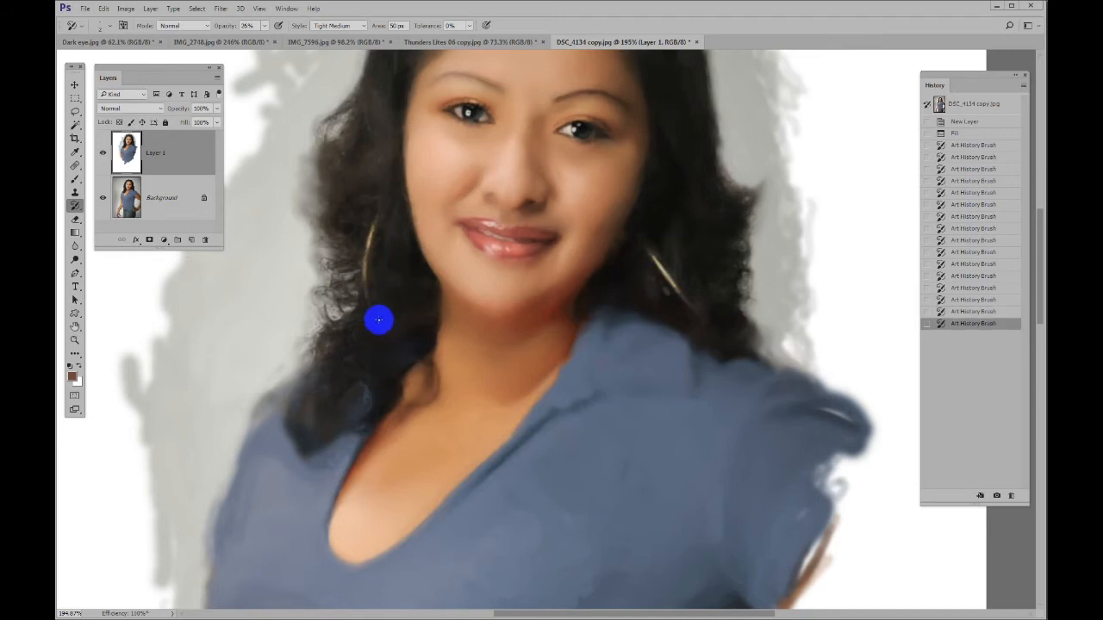
# Crop the canvas closer around the painted portrait, trimming the white area below the shirt and a strip along the left edge
pyautogui.hotkey('ctrl', '0')
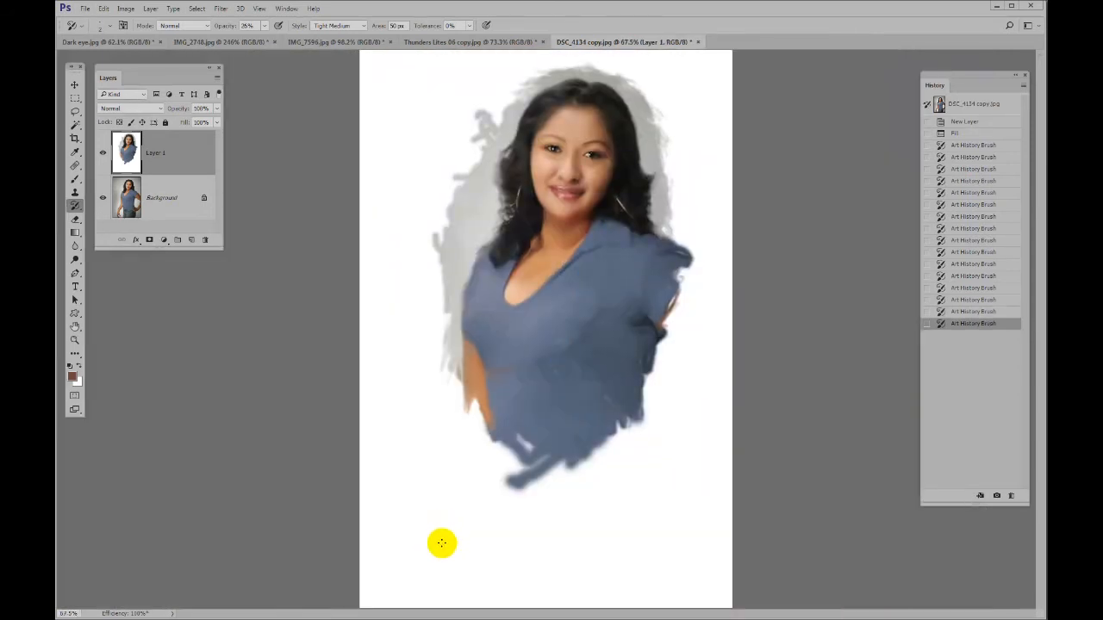
pyautogui.press('c')
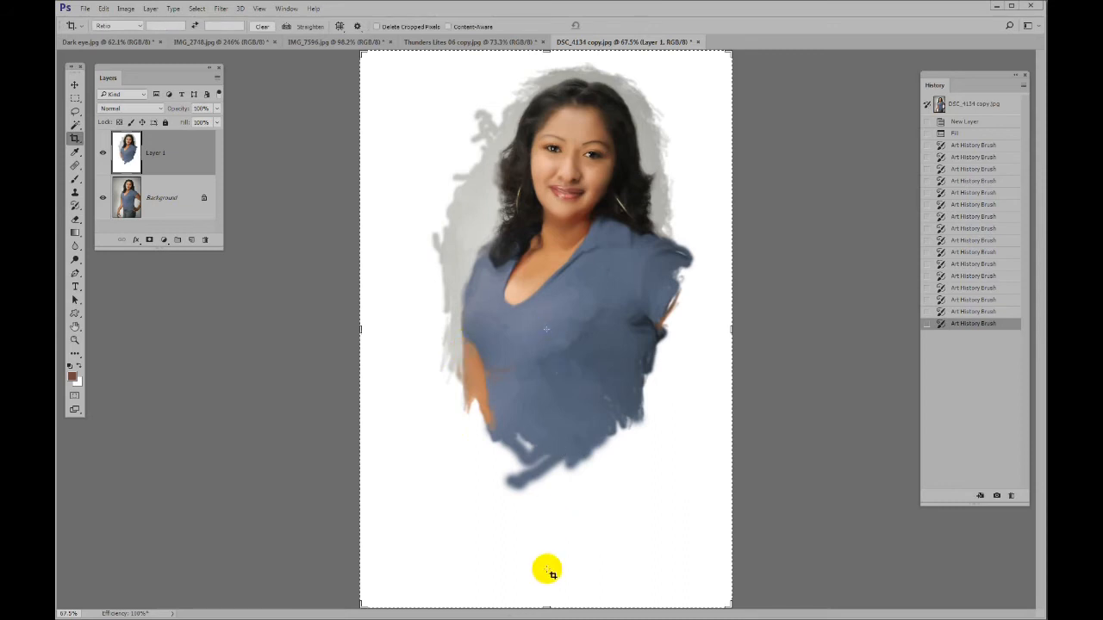
pyautogui.moveTo(546, 603); pyautogui.dragTo(546, 543)
pyautogui.moveTo(363, 331); pyautogui.dragTo(378, 332)
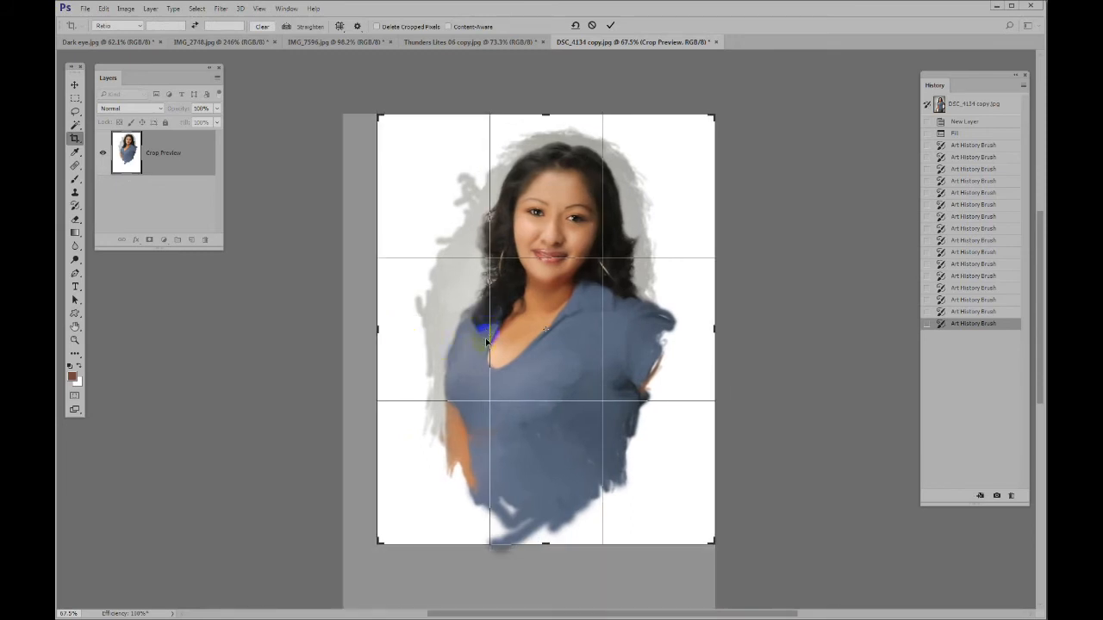
pyautogui.press('Return')
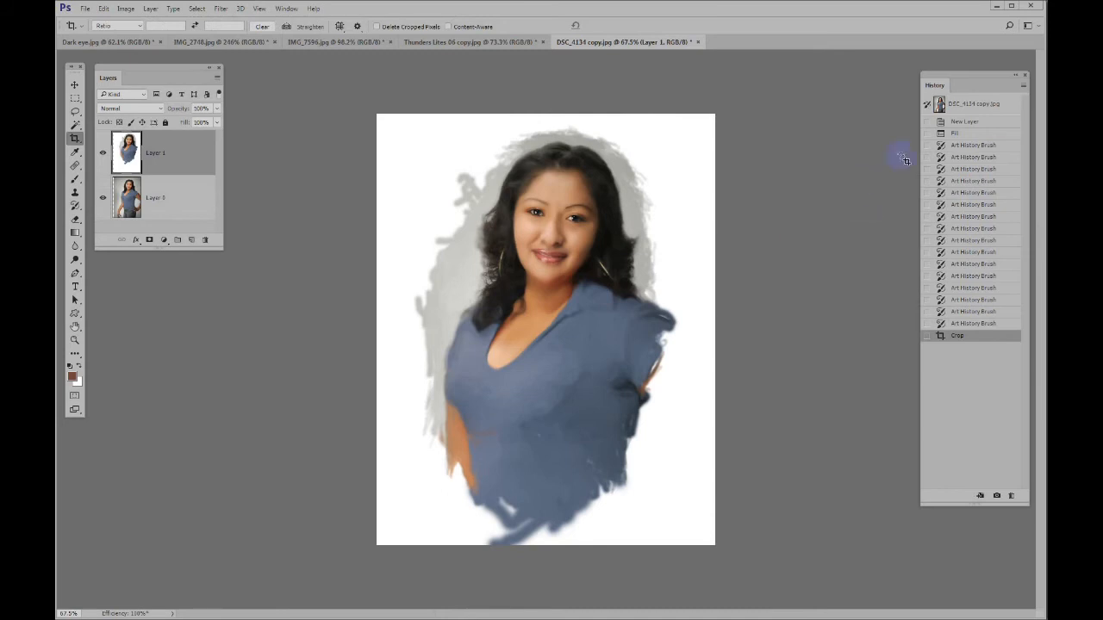
# Compare the original photo snapshot with the cropped painting by switching between their history states
pyautogui.click(983, 104)
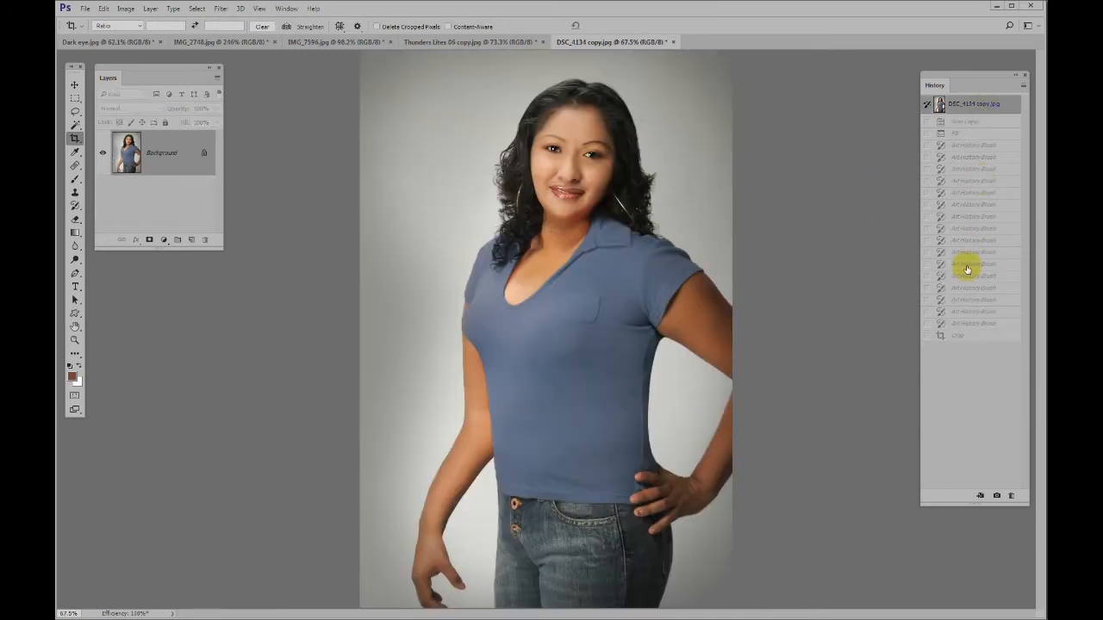
pyautogui.click(963, 335)
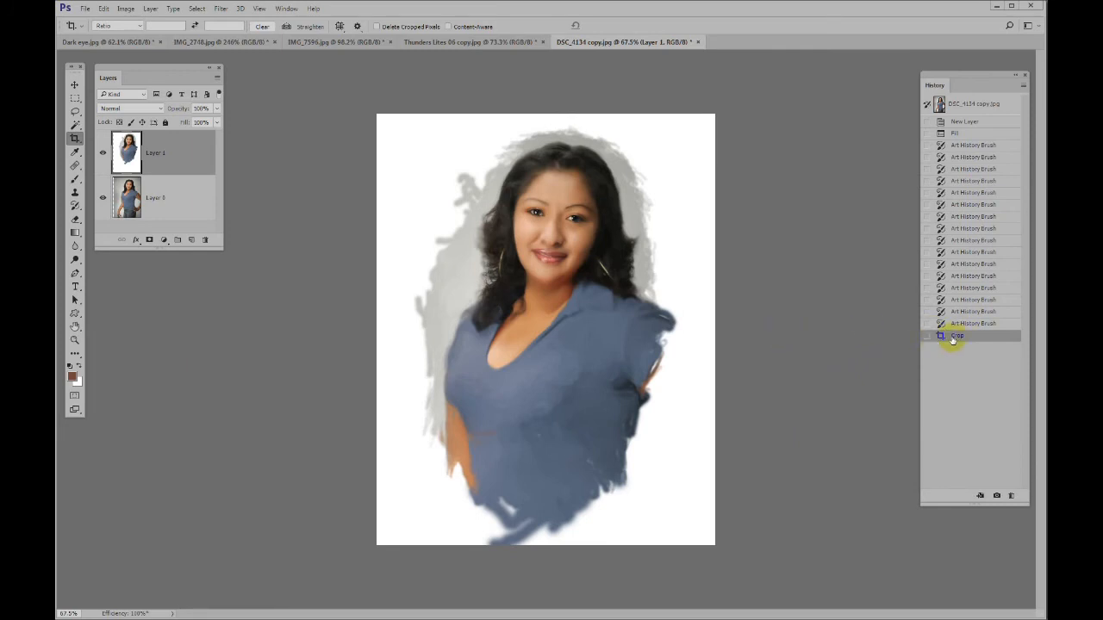
# Return to the history state before the crop and add an Art History Brush stroke beside the sleeve on the right
pyautogui.press('y')
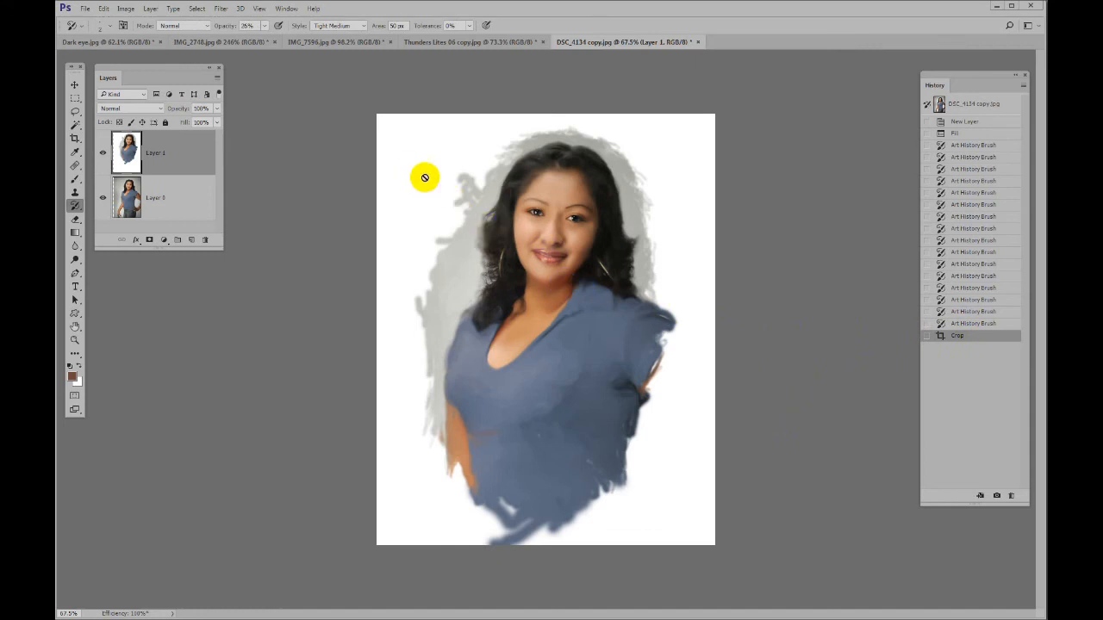
pyautogui.click(960, 324)
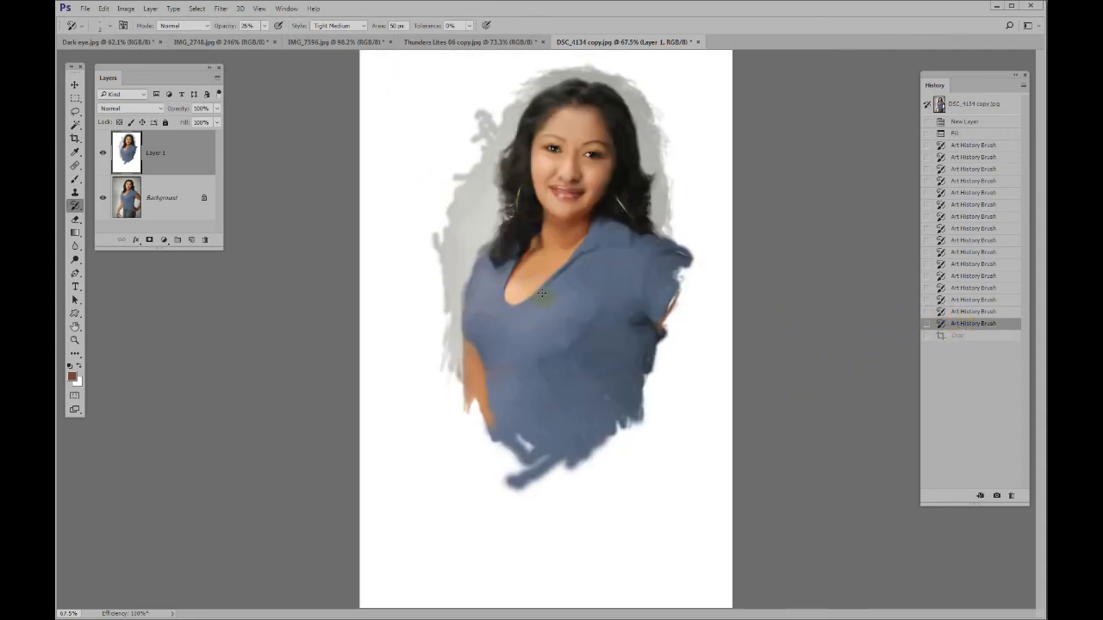
pyautogui.click(684, 296)
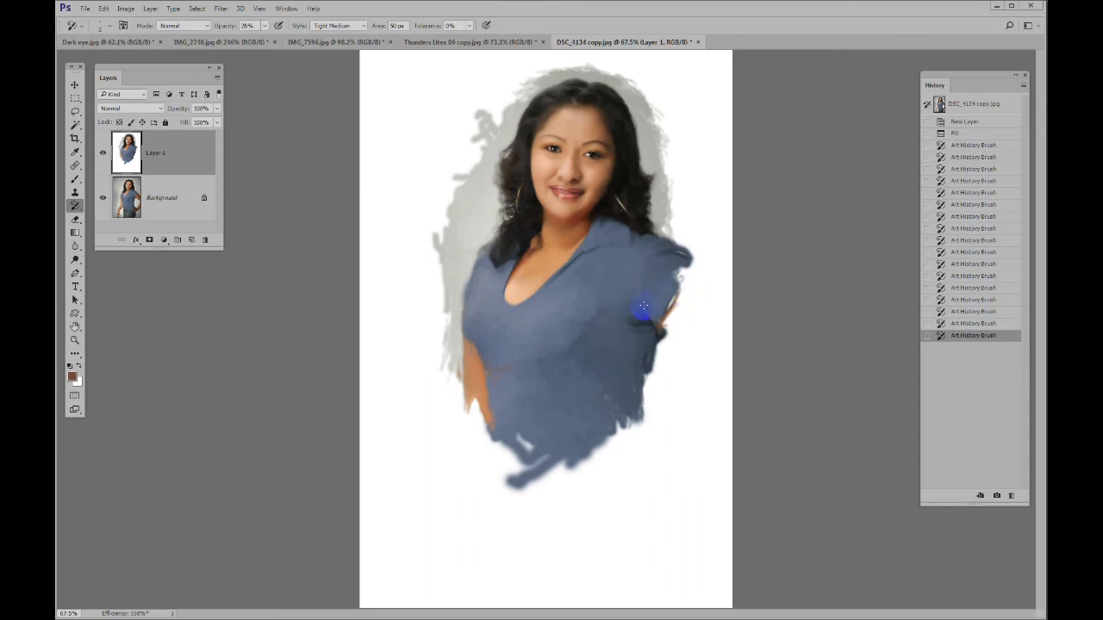